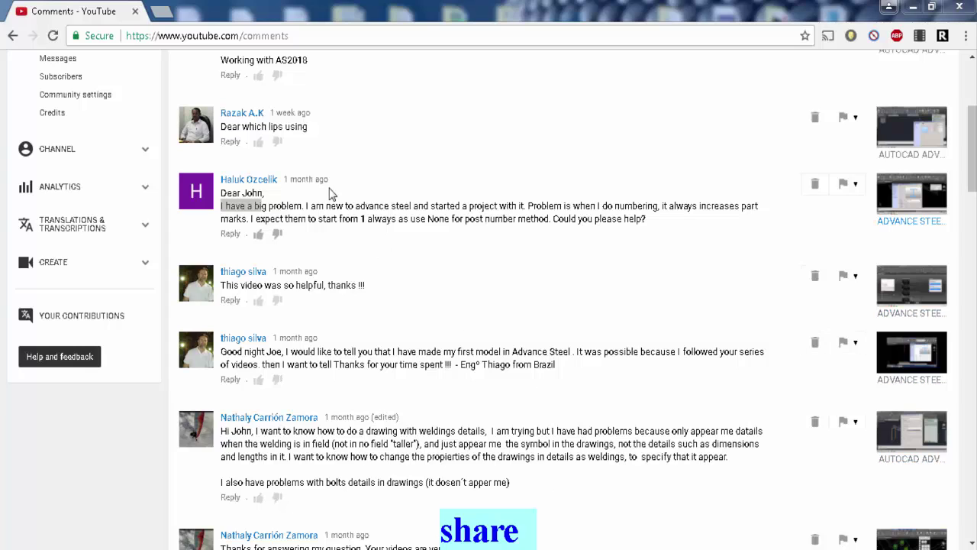
# Highlight passages in the numbering question, welding-details and thank-you comments
pyautogui.click(333, 215)
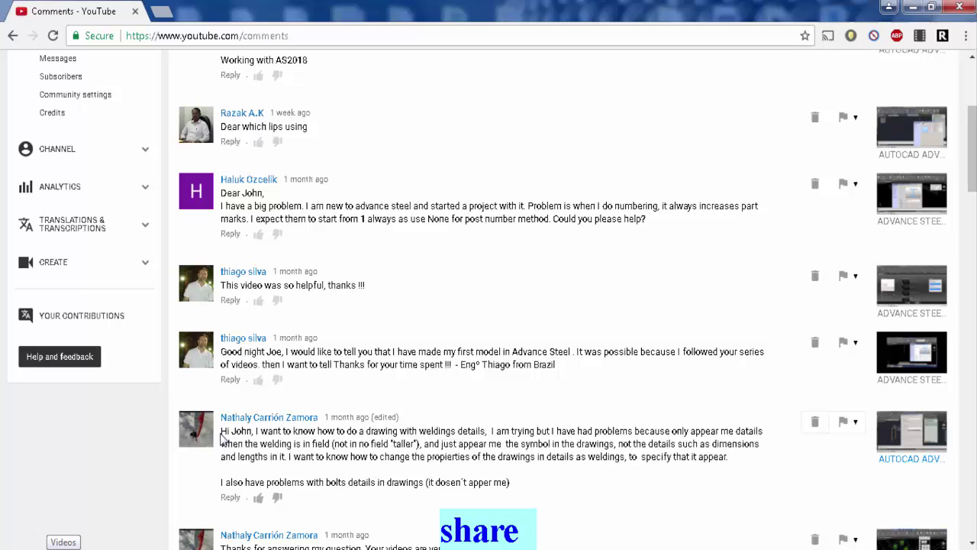
pyautogui.moveTo(221, 433); pyautogui.dragTo(522, 484)
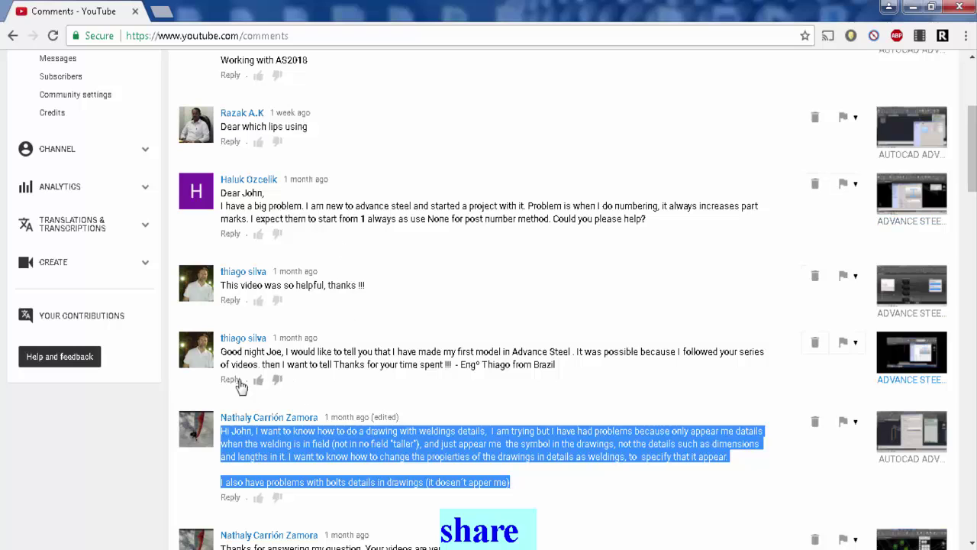
pyautogui.moveTo(240, 351); pyautogui.dragTo(351, 364)
pyautogui.click(452, 300)
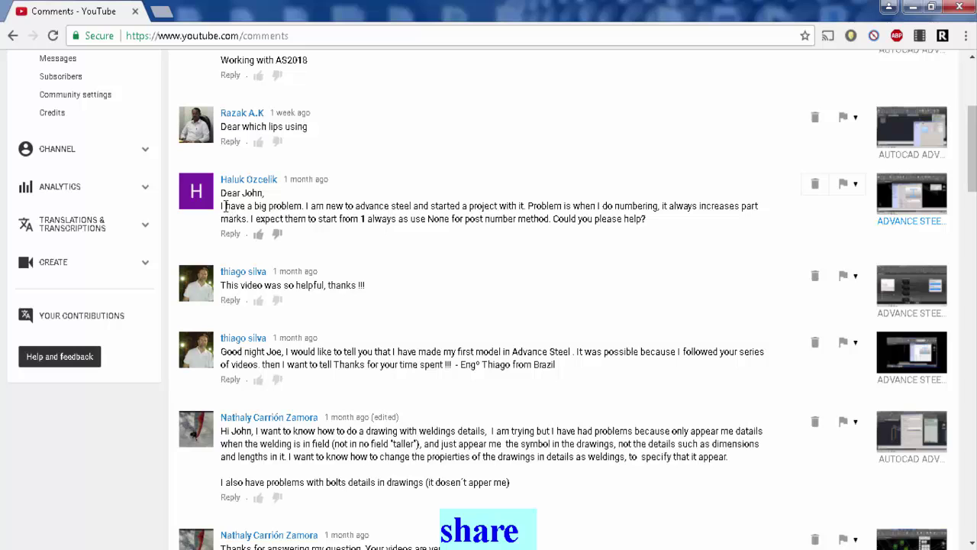
pyautogui.moveTo(222, 206); pyautogui.dragTo(269, 202)
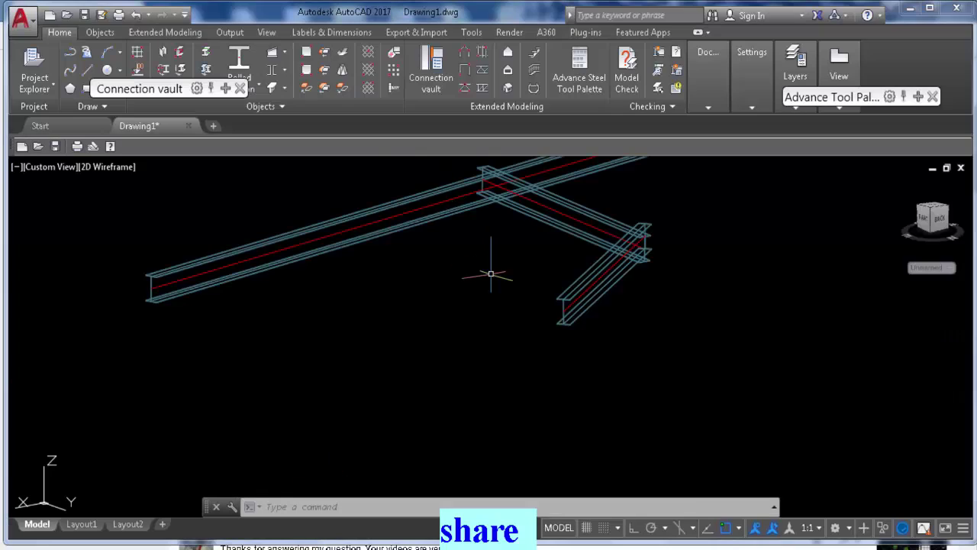
# Select the two crossing beams around the junction and delete them
pyautogui.scroll(3, 497, 264)
pyautogui.scroll(-3, 536, 232)
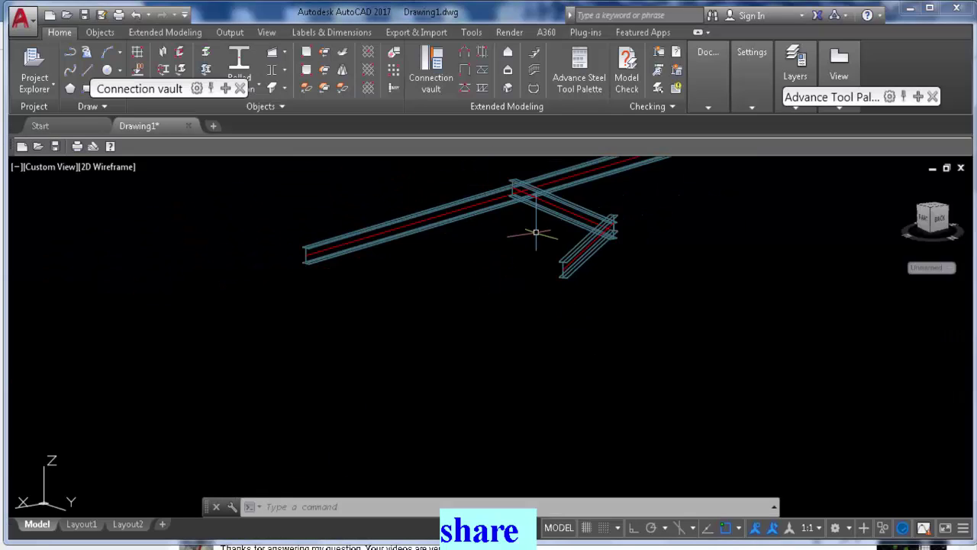
pyautogui.click(620, 210)
pyautogui.click(585, 244)
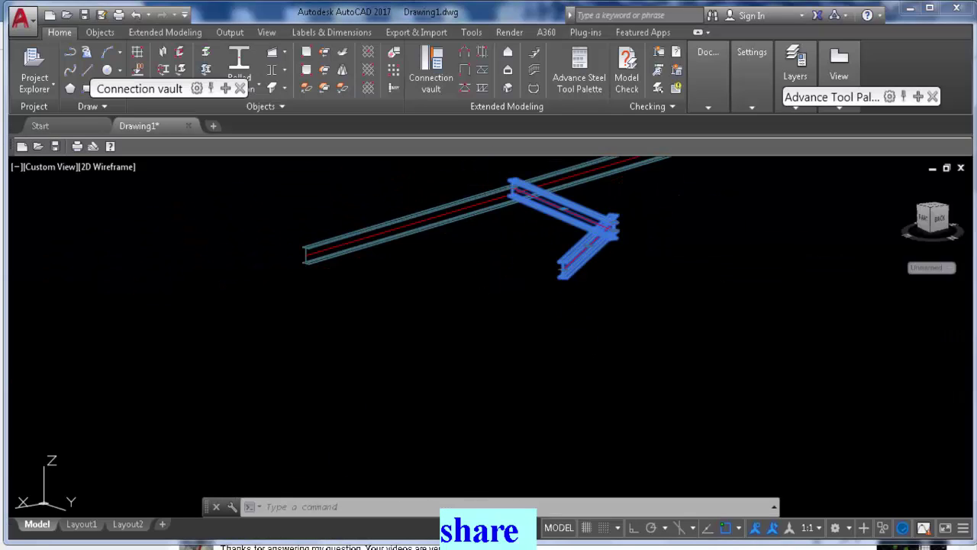
pyautogui.press('Delete')
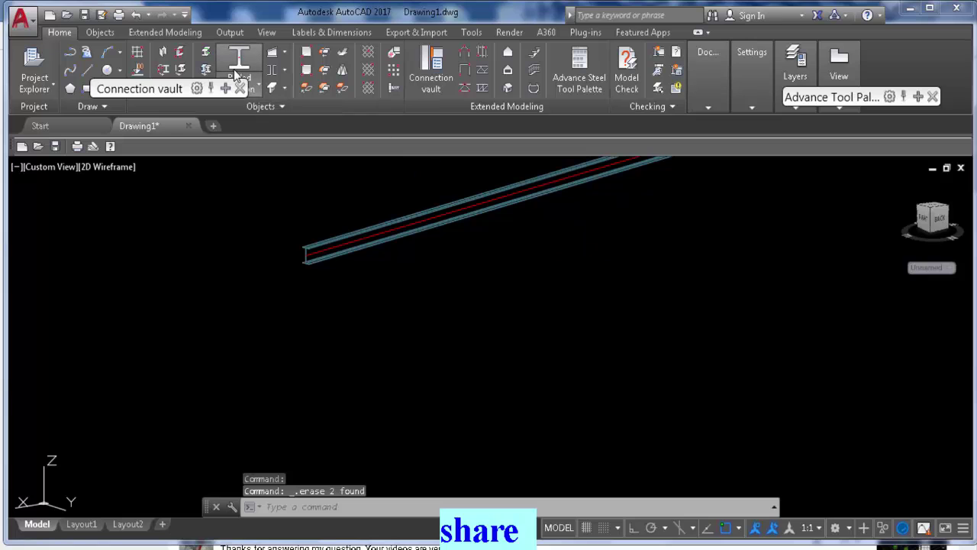
# Draw a new rolled I-section beam with ortho mode on, then close its properties
pyautogui.click(239, 68)
pyautogui.scroll(-3, 458, 279)
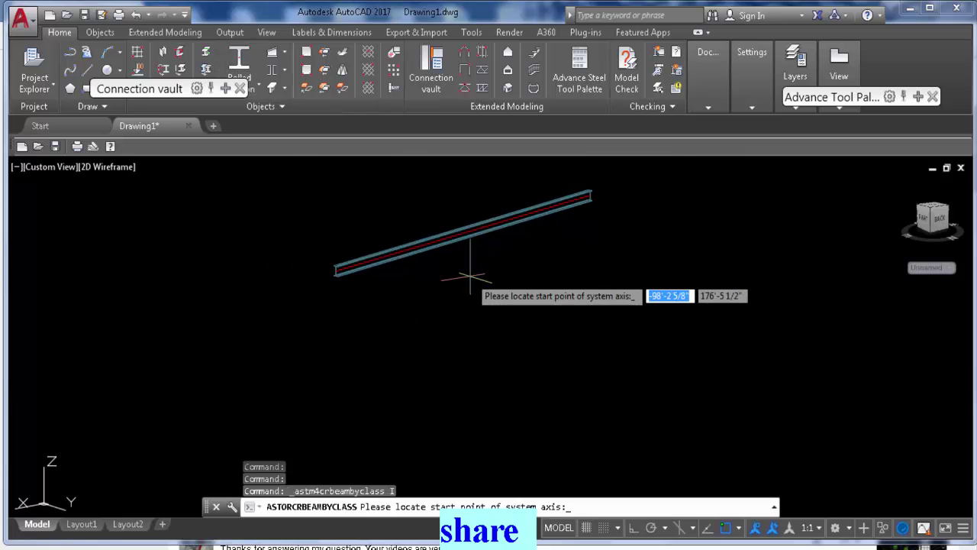
pyautogui.click(458, 235)
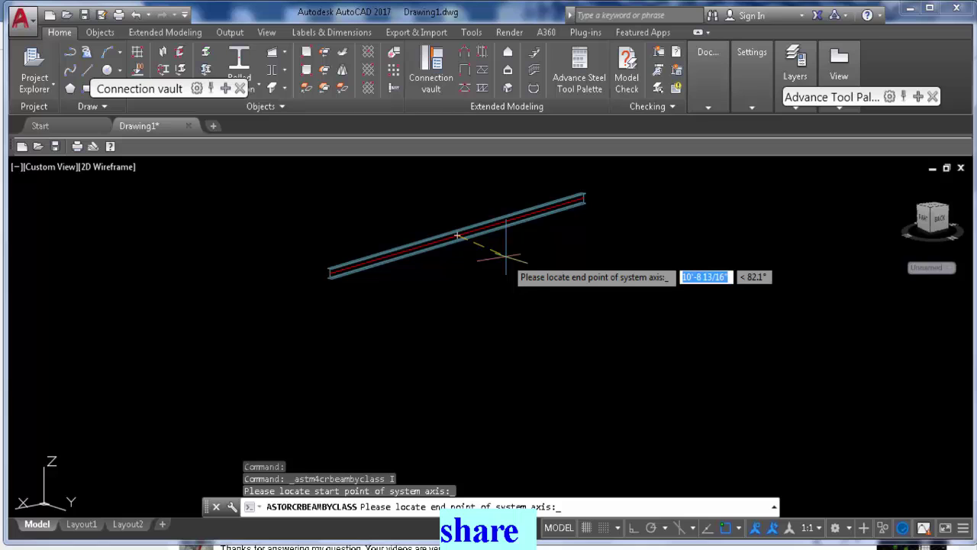
pyautogui.press('F8')
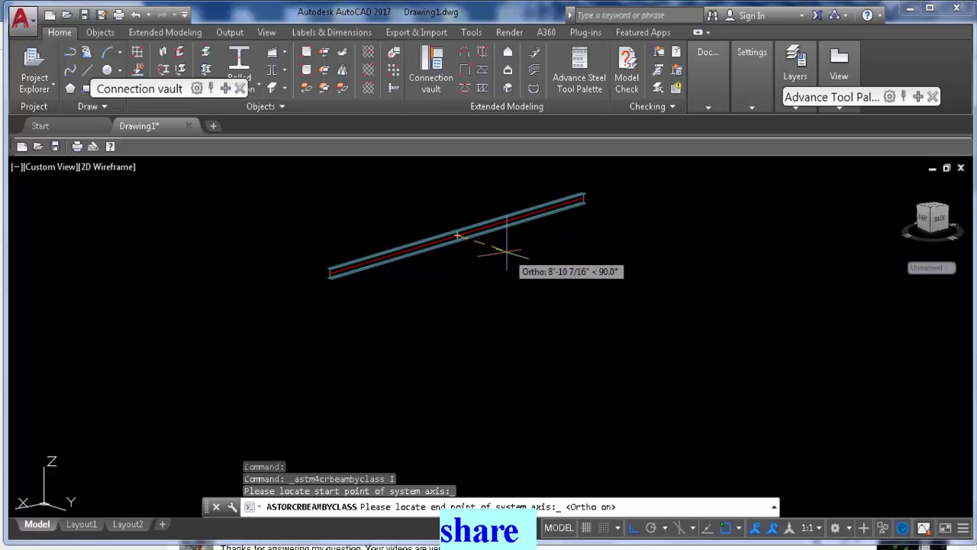
pyautogui.click(514, 266)
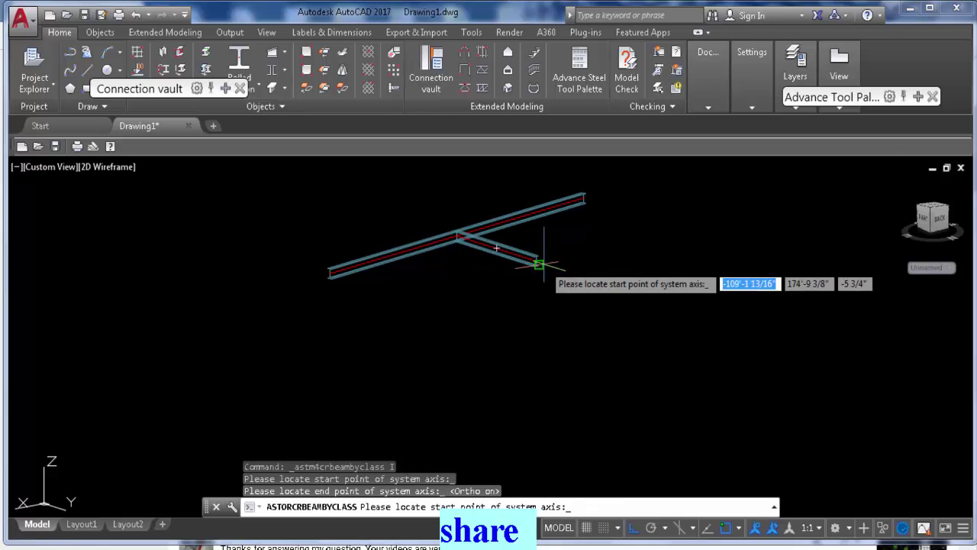
pyautogui.press('Return')
pyautogui.click(871, 9)
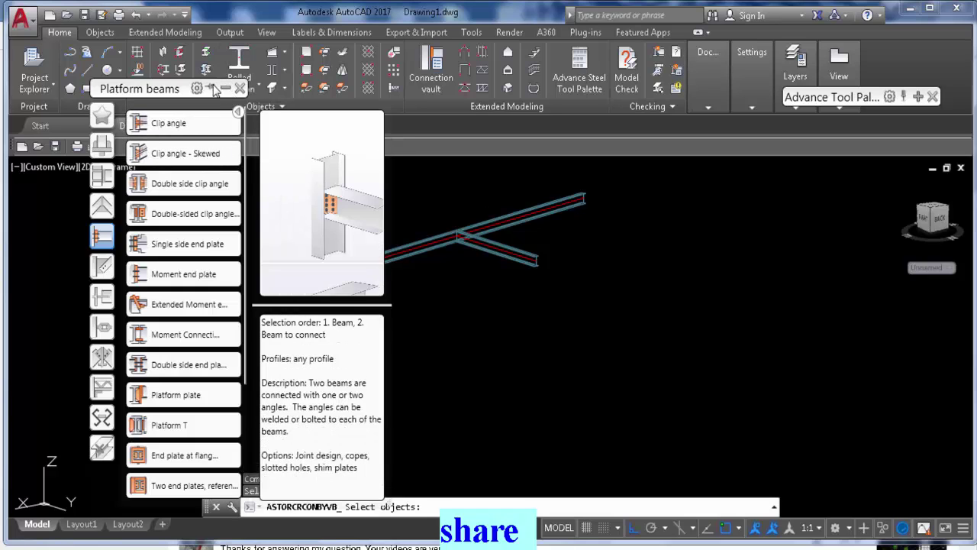
# Try a clip angle connection by picking the main and attached beams, then cancel it
pyautogui.click(226, 89)
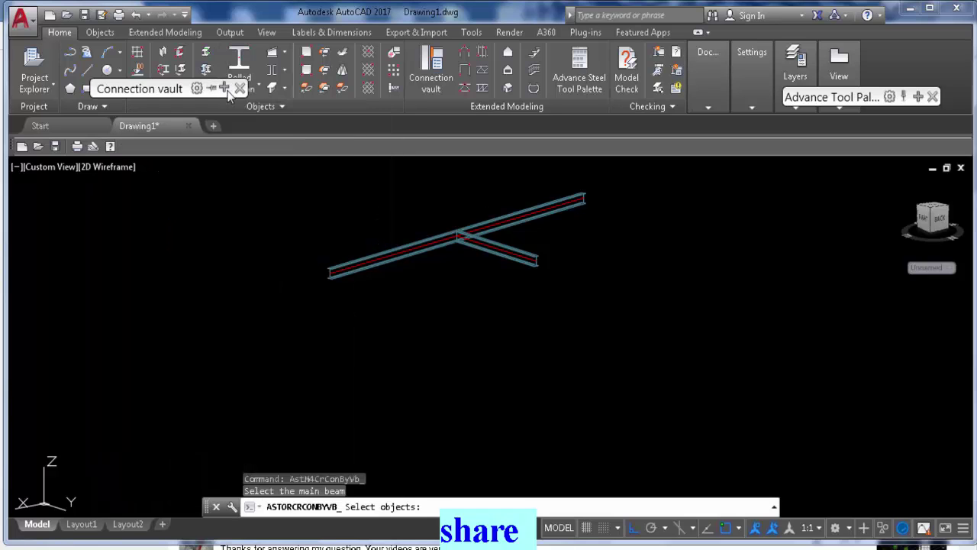
pyautogui.scroll(-2, 469, 267)
pyautogui.scroll(5, 462, 260)
pyautogui.moveTo(458, 251); pyautogui.dragTo(501, 277, button='middle')
pyautogui.click(475, 242)
pyautogui.press('Return')
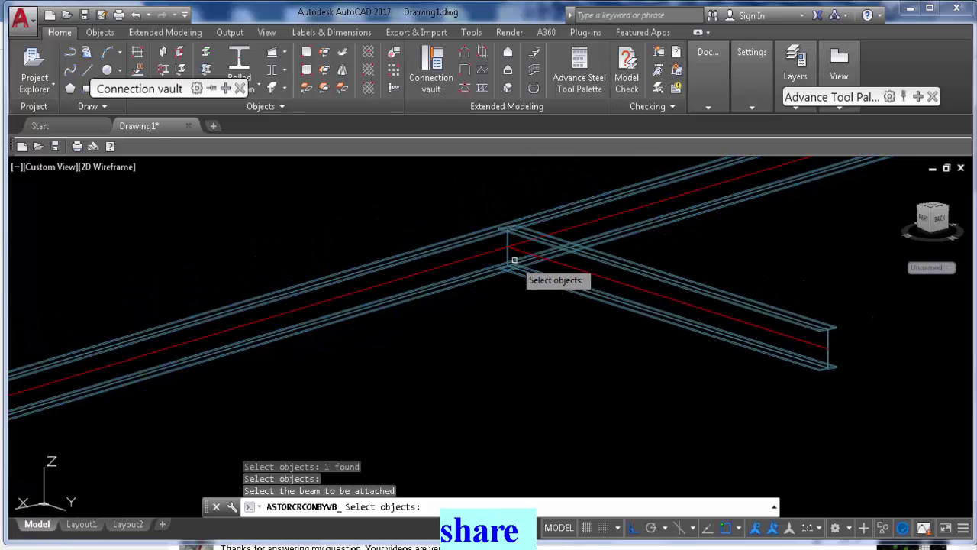
pyautogui.click(551, 260)
pyautogui.press('Escape')
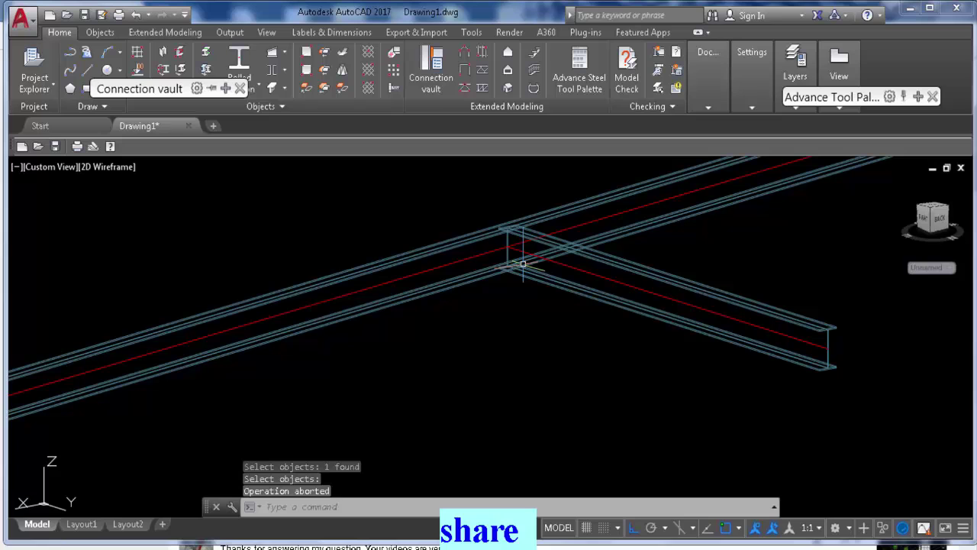
# Window-select all the beams in the model
pyautogui.click(427, 237)
pyautogui.click(405, 256)
pyautogui.click(538, 328)
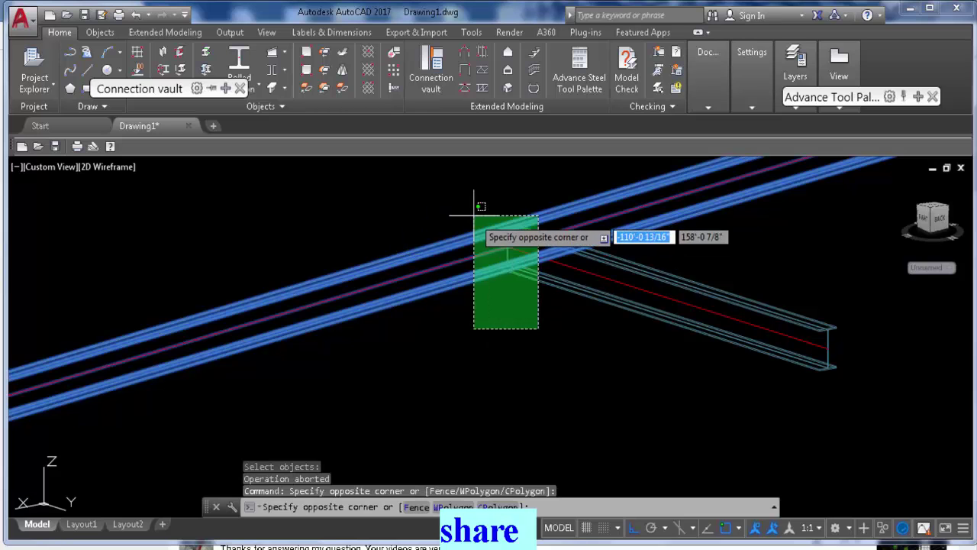
pyautogui.click(473, 215)
# Delete the selected beams and draw two new rolled I-beams, the second starting on the first
pyautogui.press('Delete')
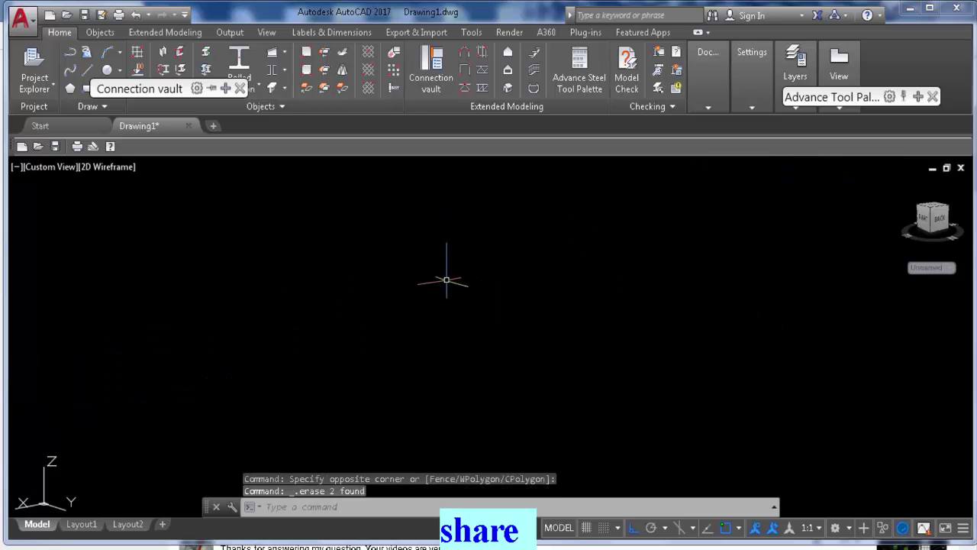
pyautogui.click(239, 65)
pyautogui.click(304, 296)
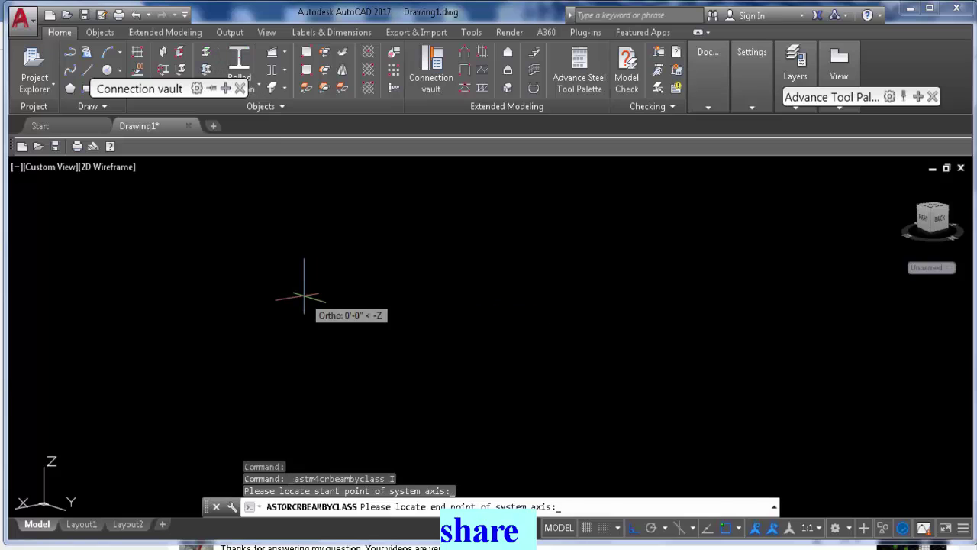
pyautogui.click(506, 260)
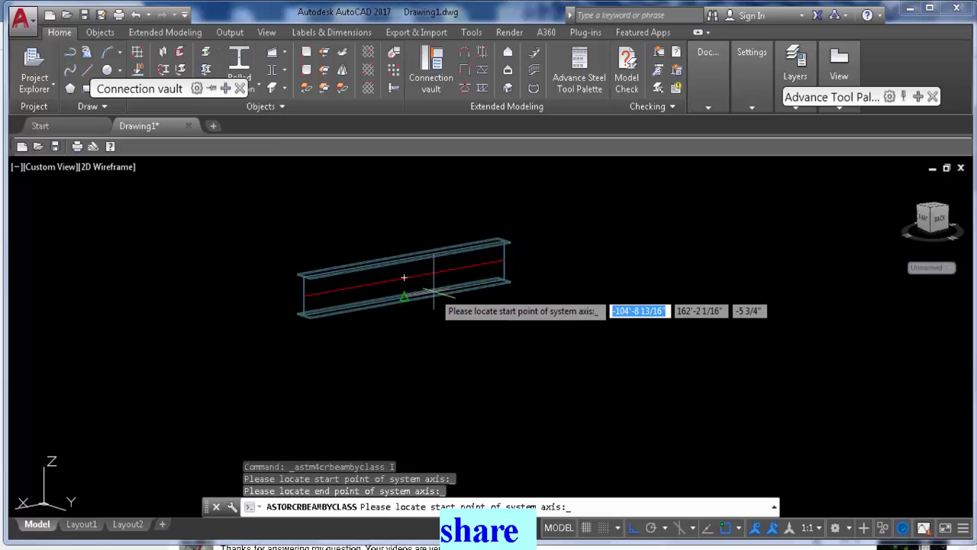
pyautogui.click(404, 277)
pyautogui.click(595, 337)
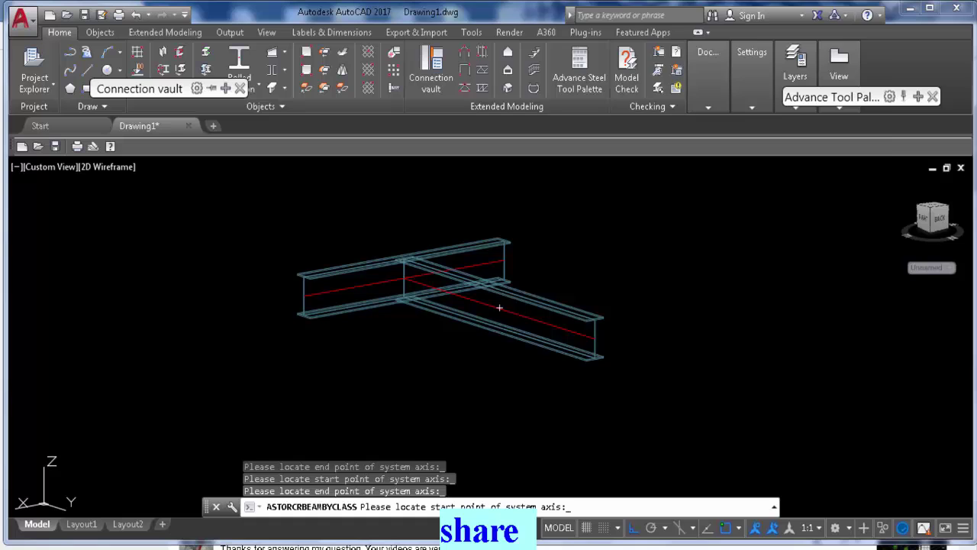
pyautogui.press('Return')
pyautogui.click(882, 6)
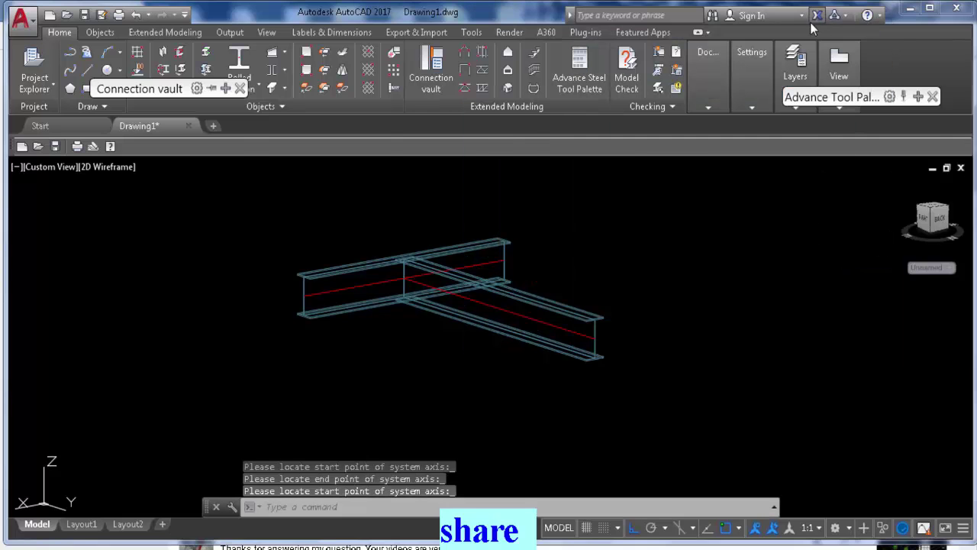
# Join the main and attached beams with a default bolted clip angle connection
pyautogui.moveTo(140, 88)
pyautogui.click(168, 123)
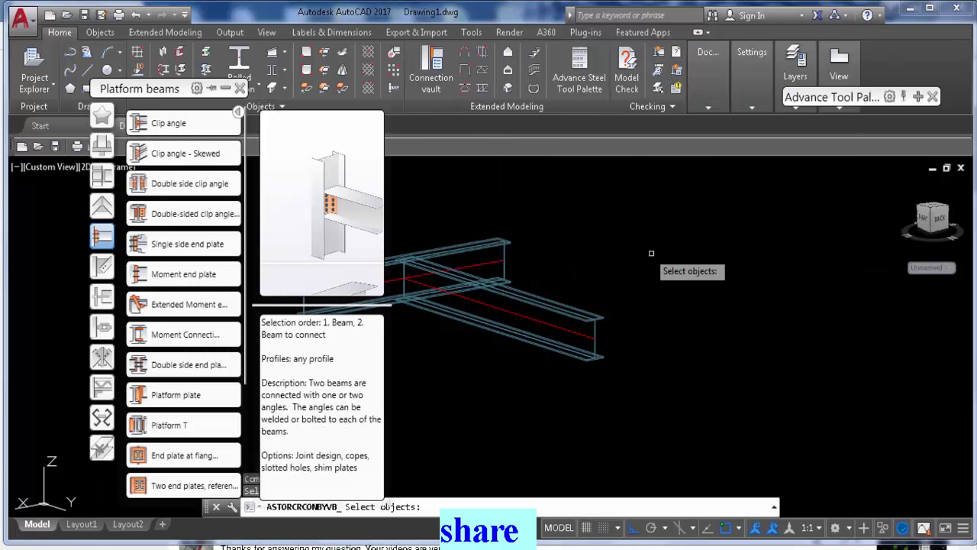
pyautogui.scroll(-4, 651, 253)
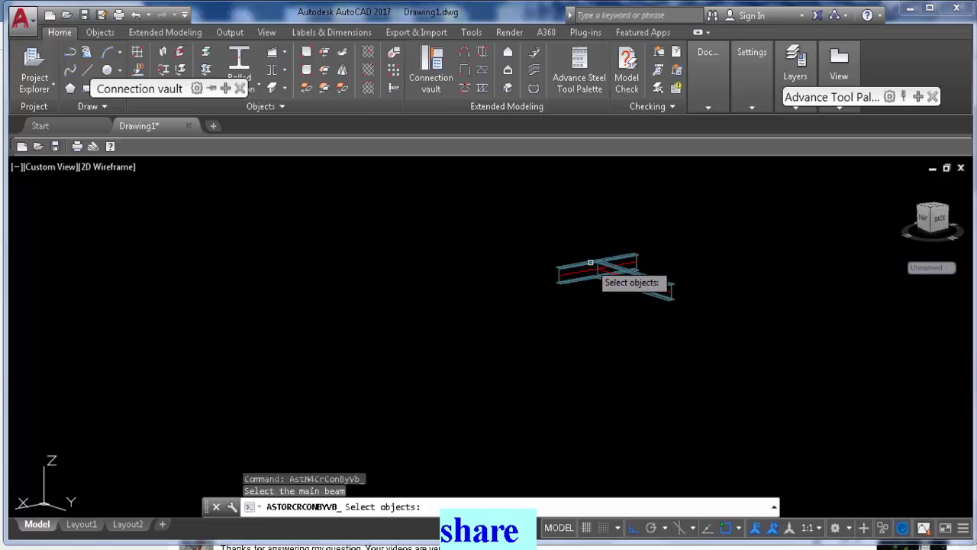
pyautogui.click(590, 263)
pyautogui.press('Return')
pyautogui.scroll(4, 600, 263)
pyautogui.click(613, 264)
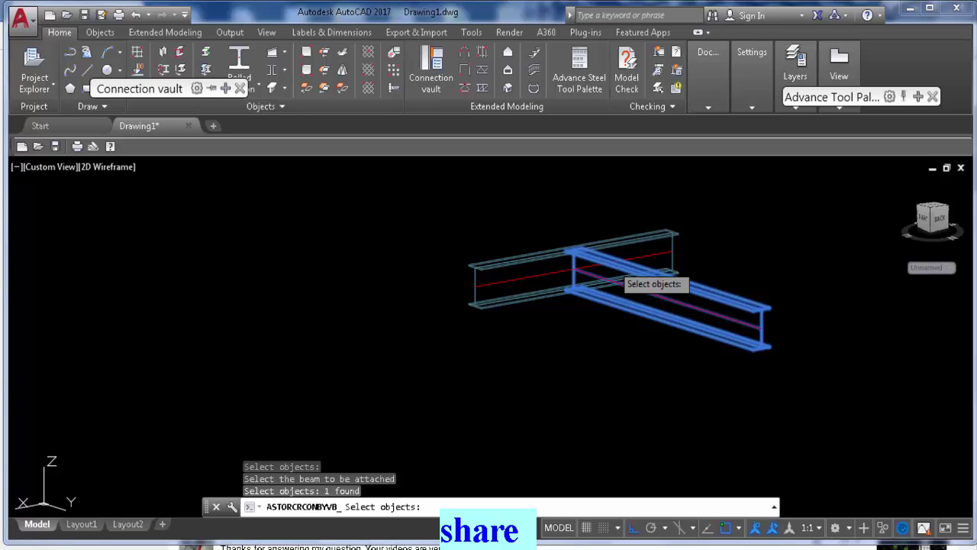
pyautogui.press('Return')
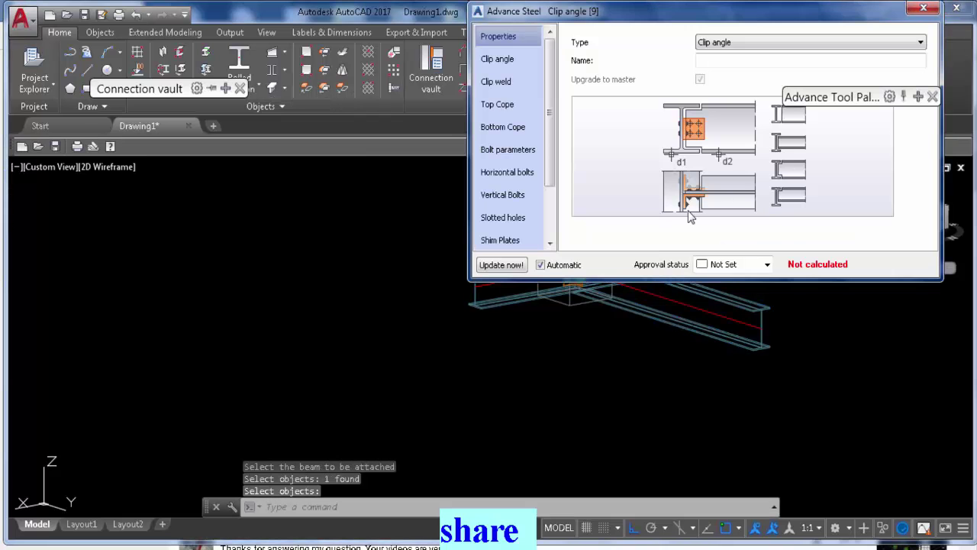
pyautogui.click(924, 8)
pyautogui.scroll(4, 591, 281)
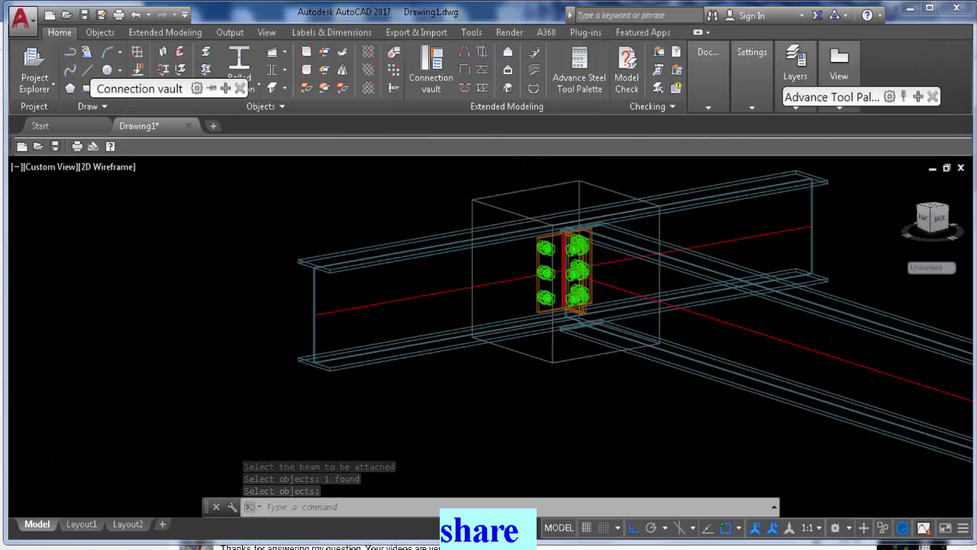
pyautogui.moveTo(592, 281); pyautogui.dragTo(559, 293, button='middle')
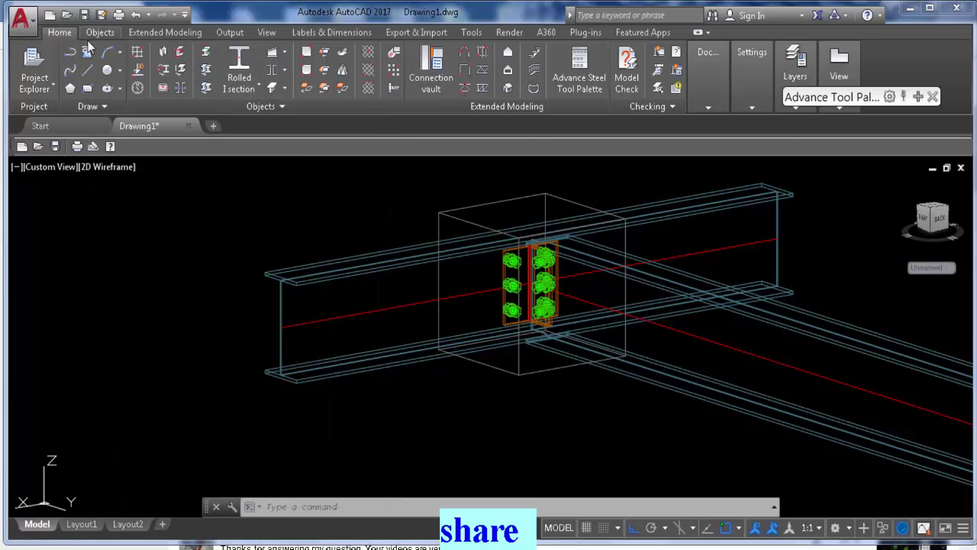
# Open Numbering settings and check single part start 1000 and assembly start 1
pyautogui.click(236, 36)
pyautogui.click(37, 75)
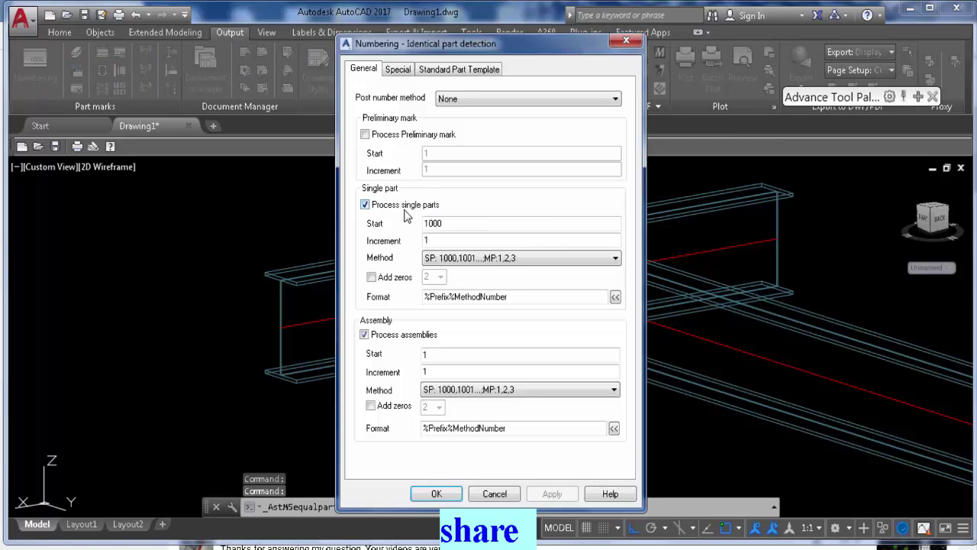
pyautogui.click(441, 222)
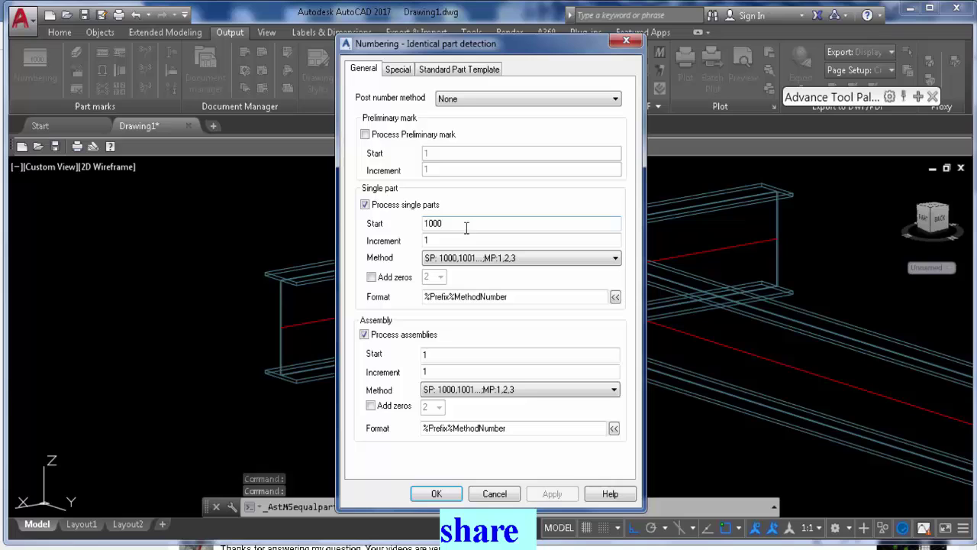
pyautogui.doubleClick(440, 222)
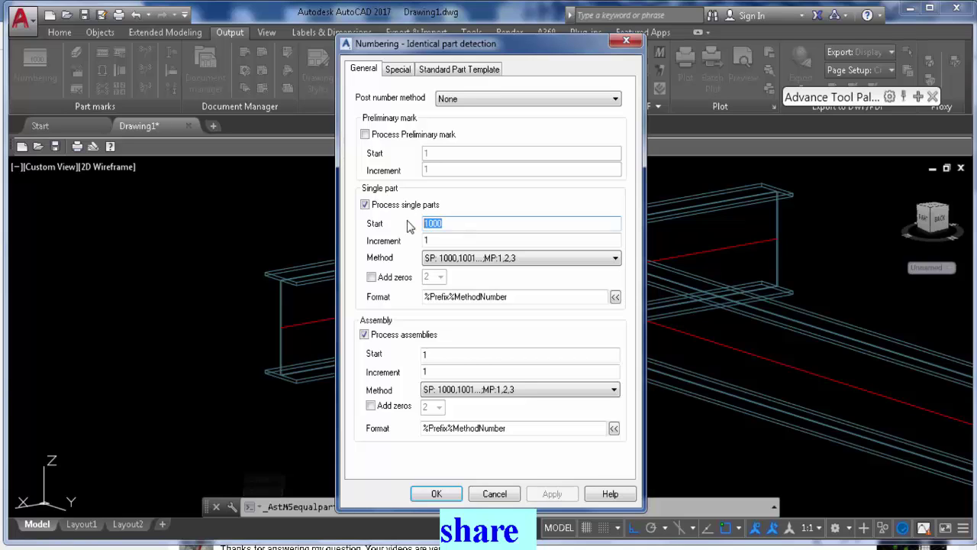
pyautogui.doubleClick(441, 354)
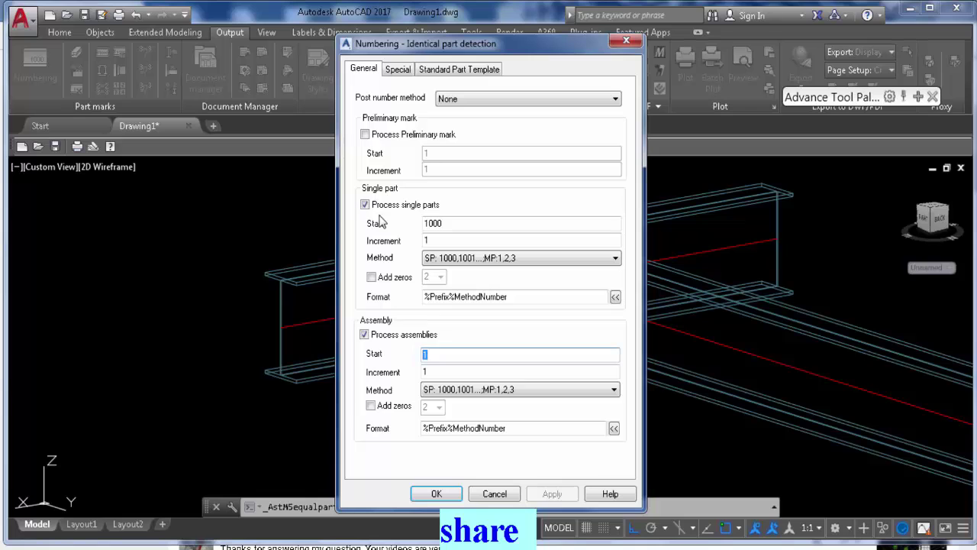
# Keep the SP: 1000,1001...;MP:1,2,3 numbering methods and apply the settings
pyautogui.click(464, 259)
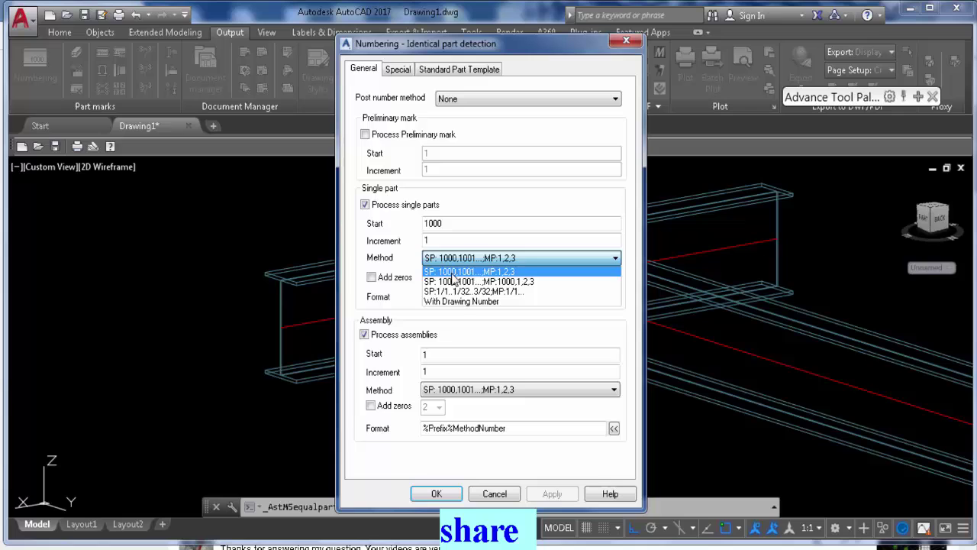
pyautogui.click(452, 274)
pyautogui.click(515, 260)
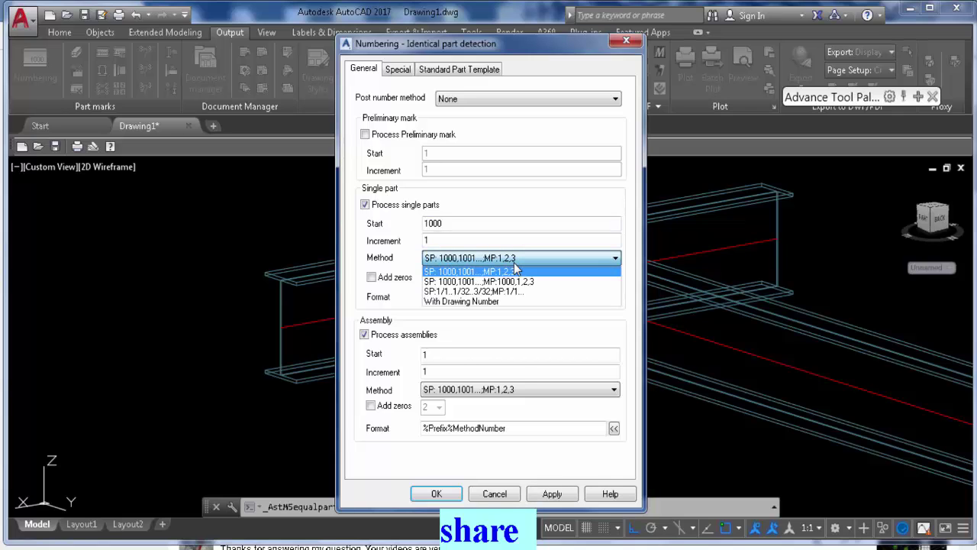
pyautogui.click(516, 271)
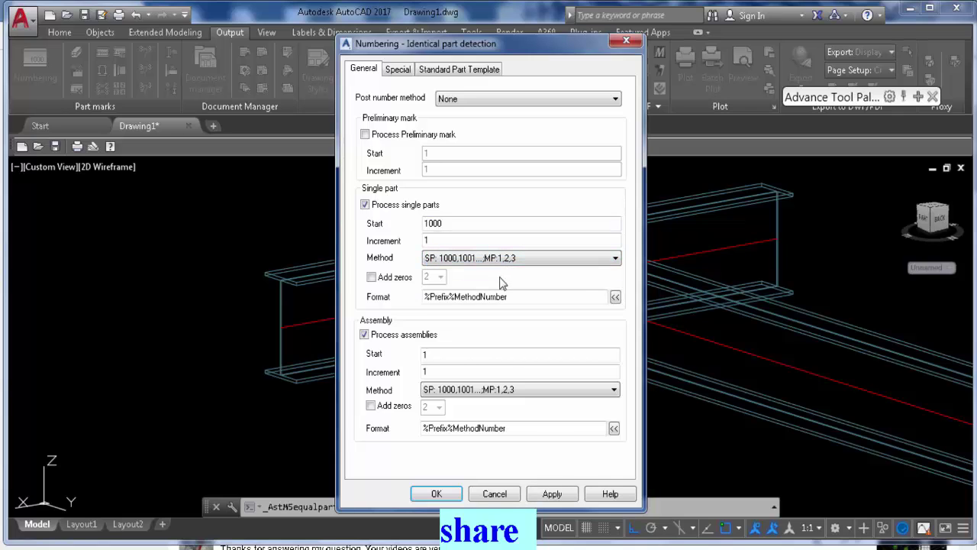
pyautogui.click(441, 390)
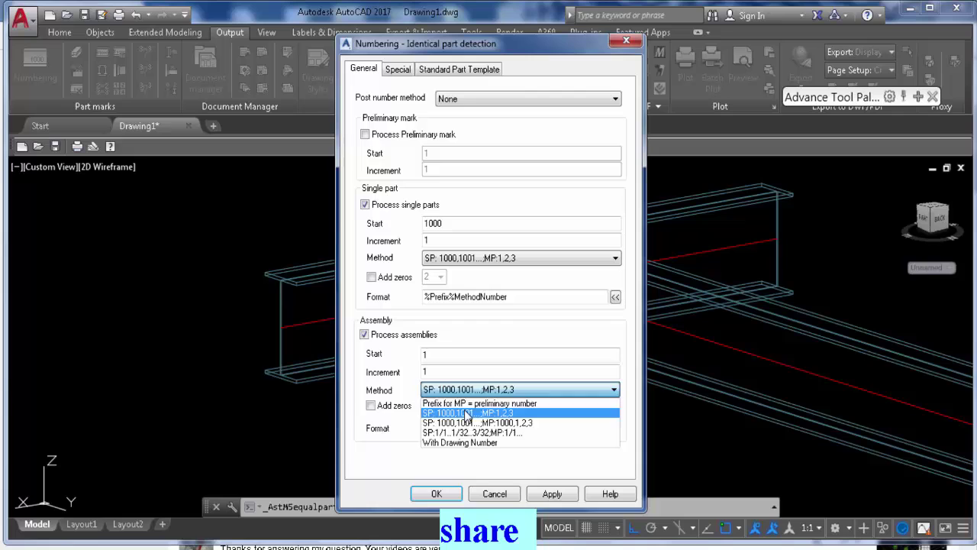
pyautogui.click(467, 413)
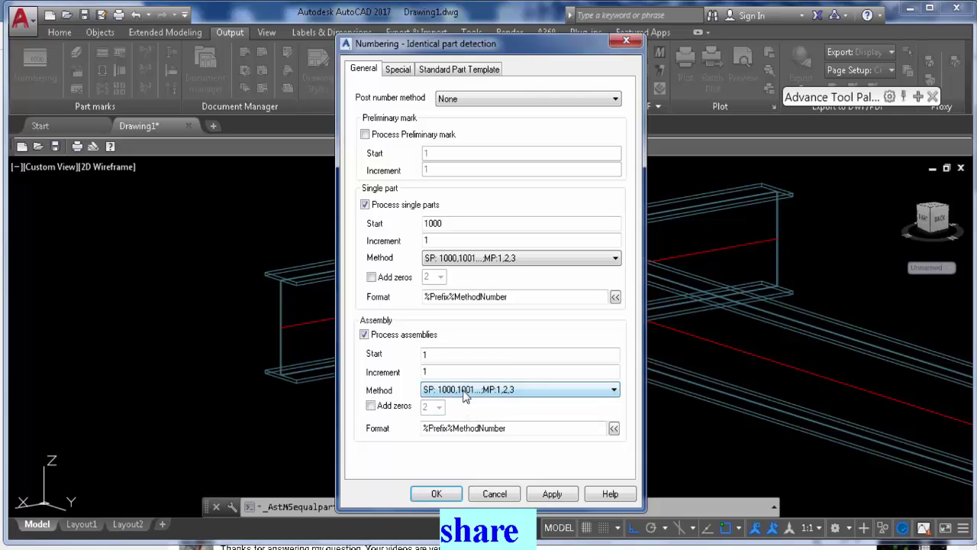
pyautogui.click(440, 354)
pyautogui.press('Tab')
pyautogui.doubleClick(453, 224)
pyautogui.click(552, 491)
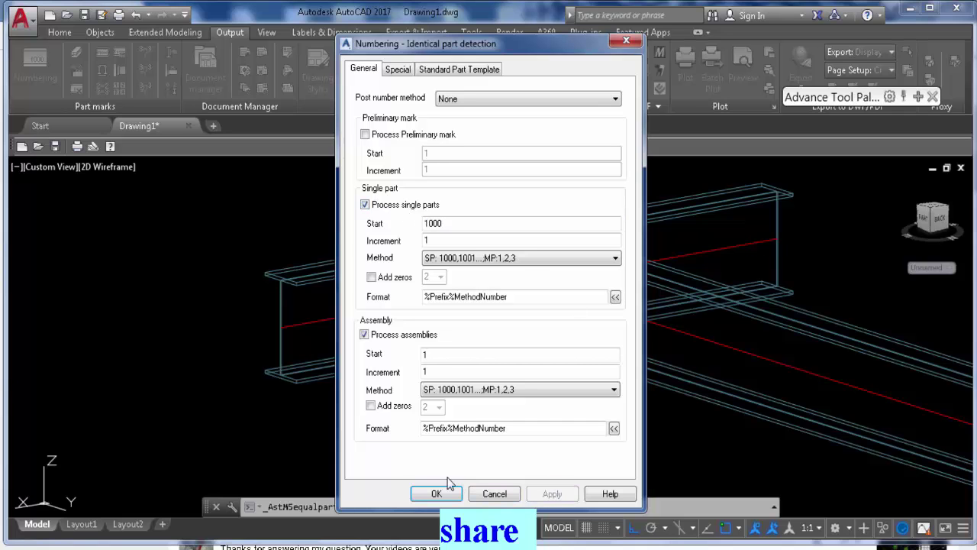
# Run numbering to mark the beams B1 and B2, then close the assembly list
pyautogui.click(437, 494)
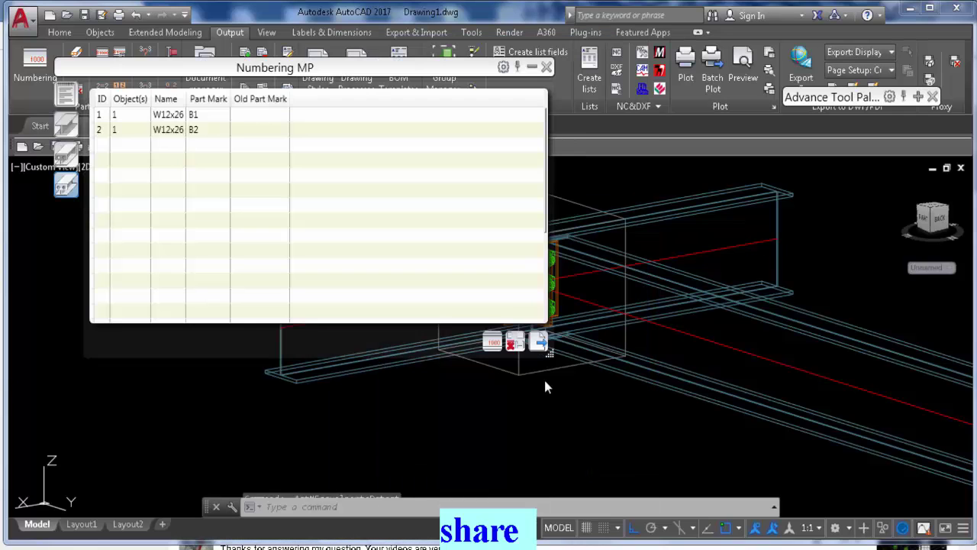
pyautogui.click(547, 67)
pyautogui.scroll(-5, 403, 228)
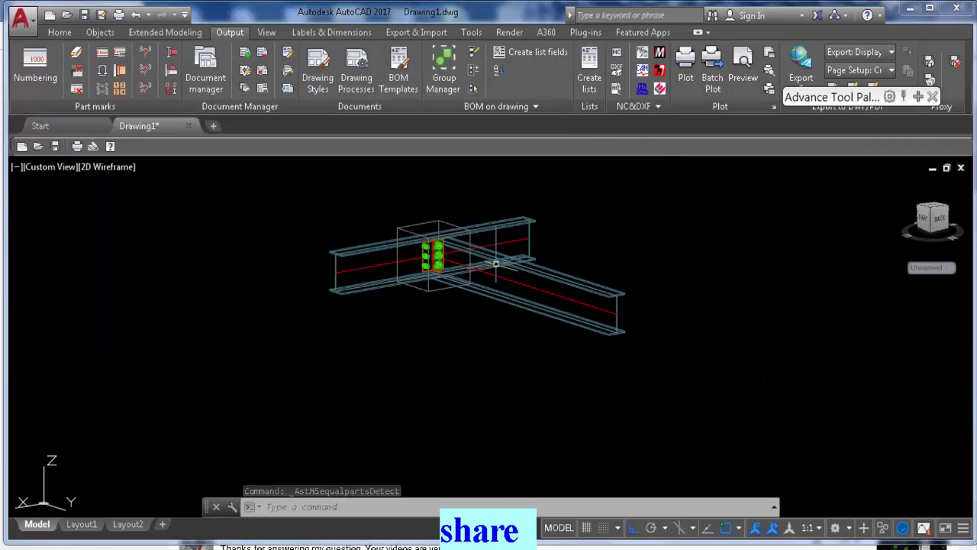
pyautogui.scroll(5, 404, 227)
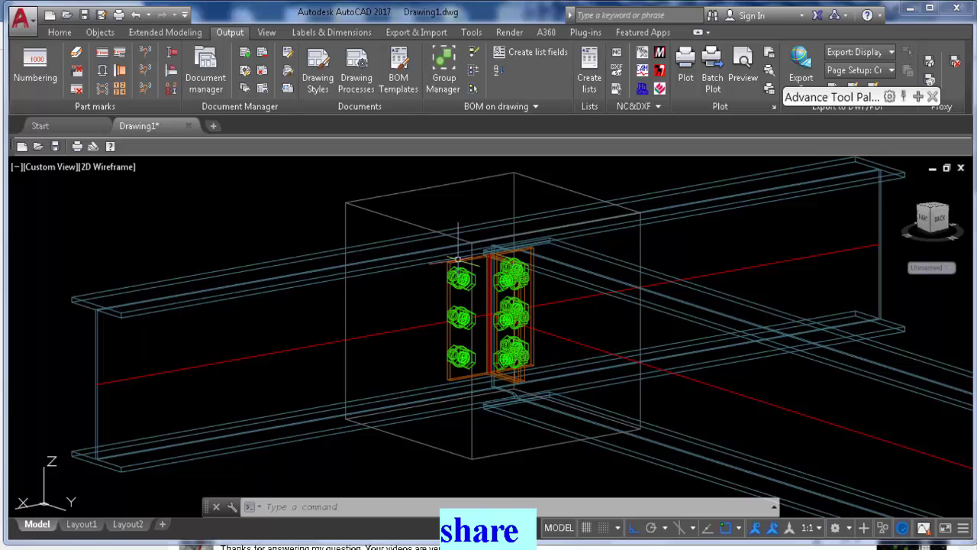
# Open the clip angle's Naming properties showing single part mark 1000 and assembly mark 2
pyautogui.click(459, 263)
pyautogui.click(459, 265)
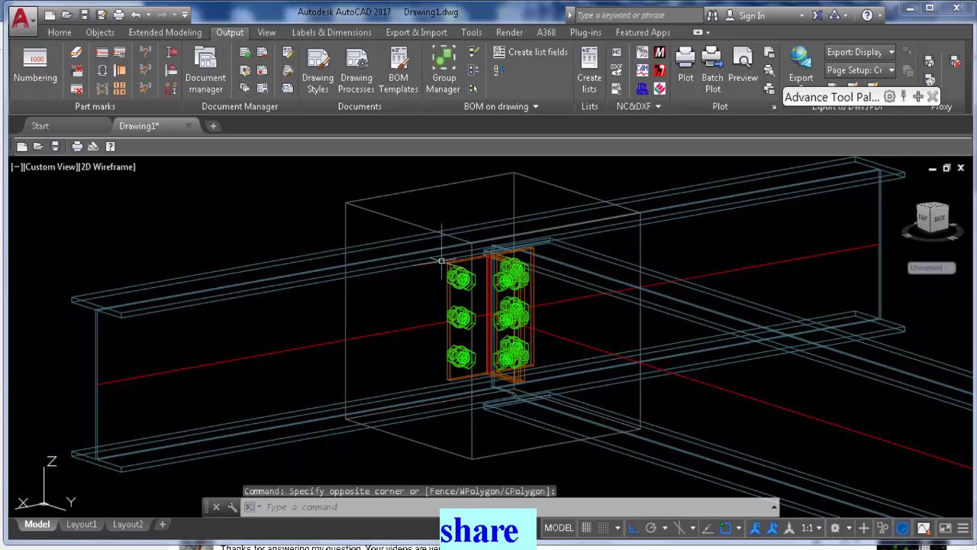
pyautogui.click(465, 321)
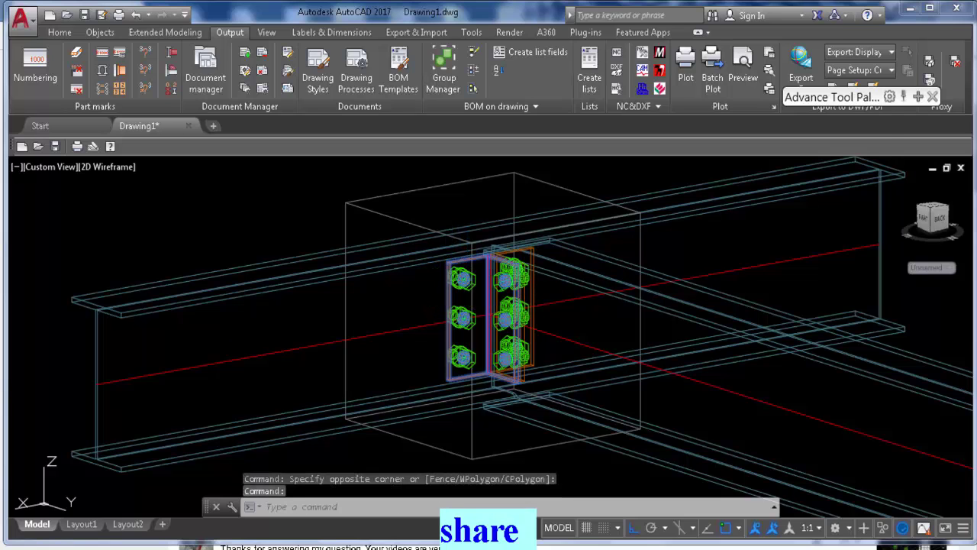
pyautogui.doubleClick(464, 321)
pyautogui.click(511, 82)
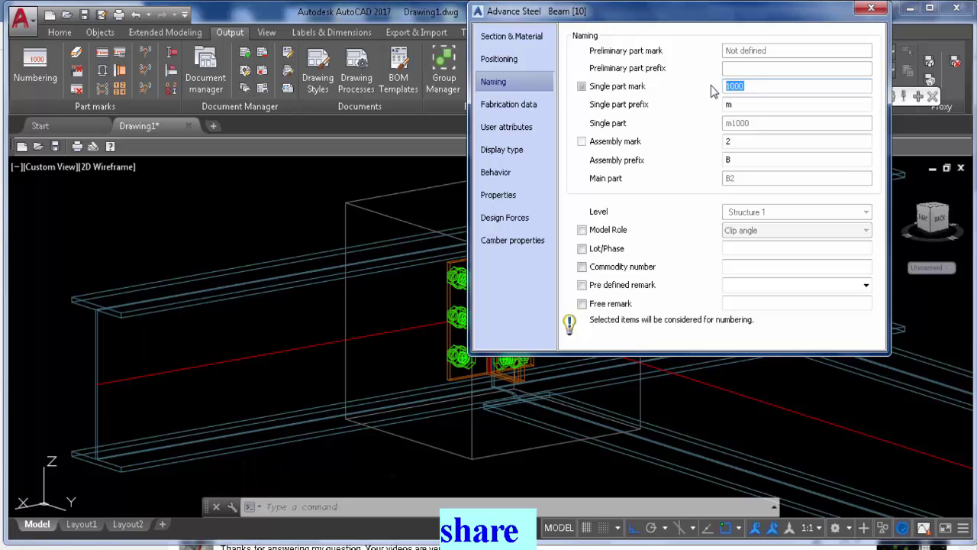
# Change the clip angle's single part mark from 1000 to 1001 and close its properties
pyautogui.click(872, 8)
pyautogui.doubleClick(531, 299)
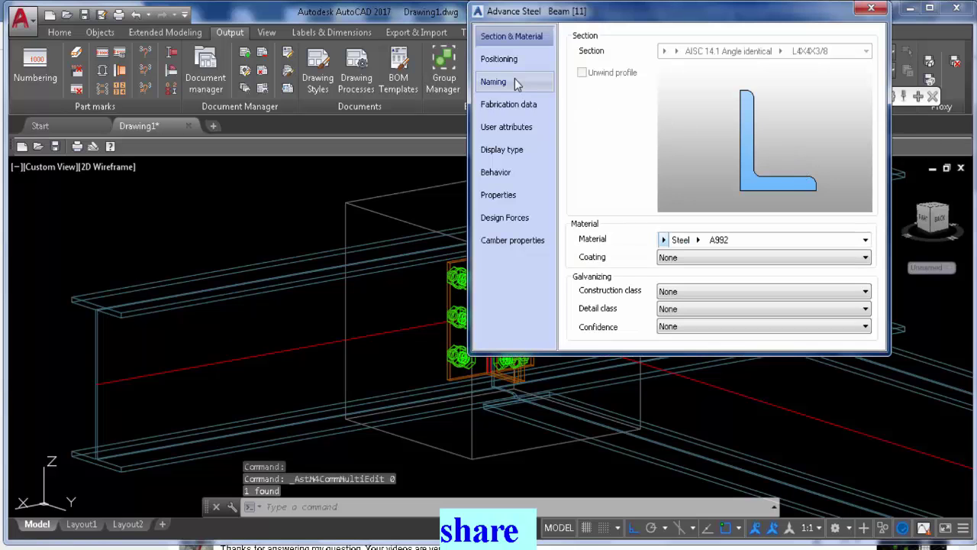
pyautogui.click(514, 80)
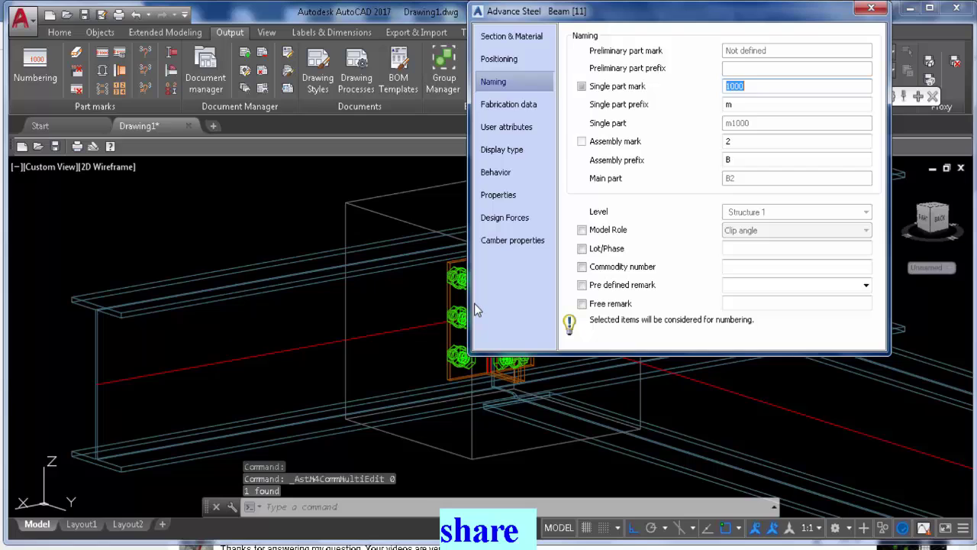
pyautogui.click(761, 88)
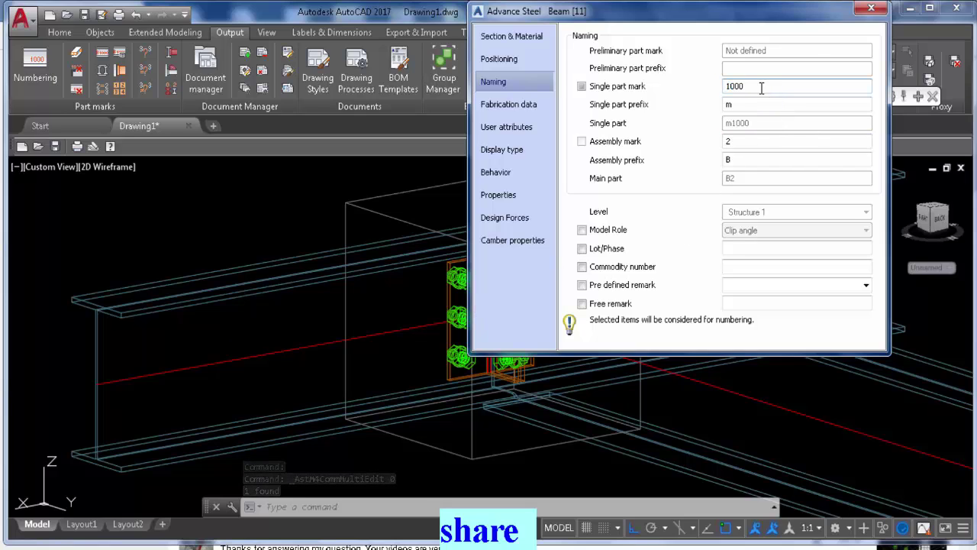
pyautogui.press('BackSpace')
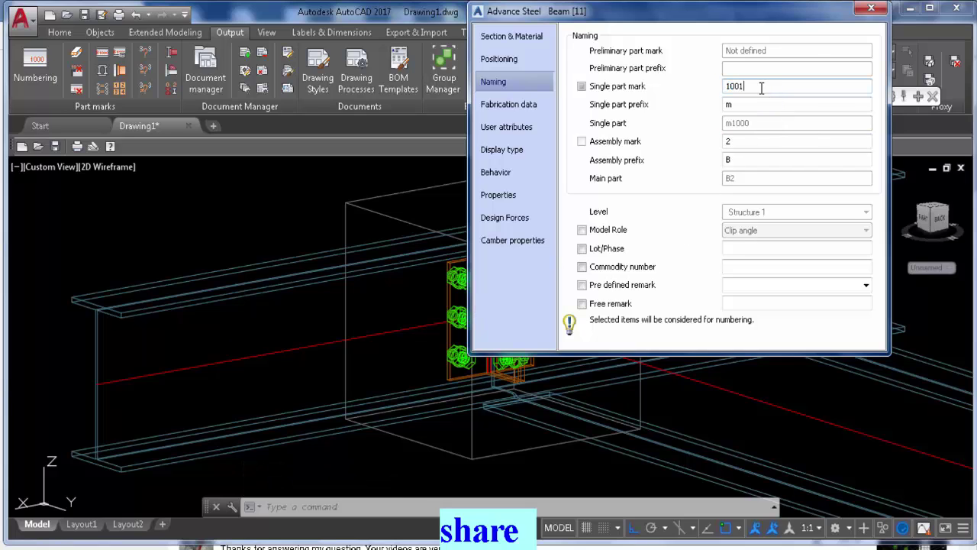
pyautogui.write('1')
pyautogui.click(872, 8)
pyautogui.press('F1')
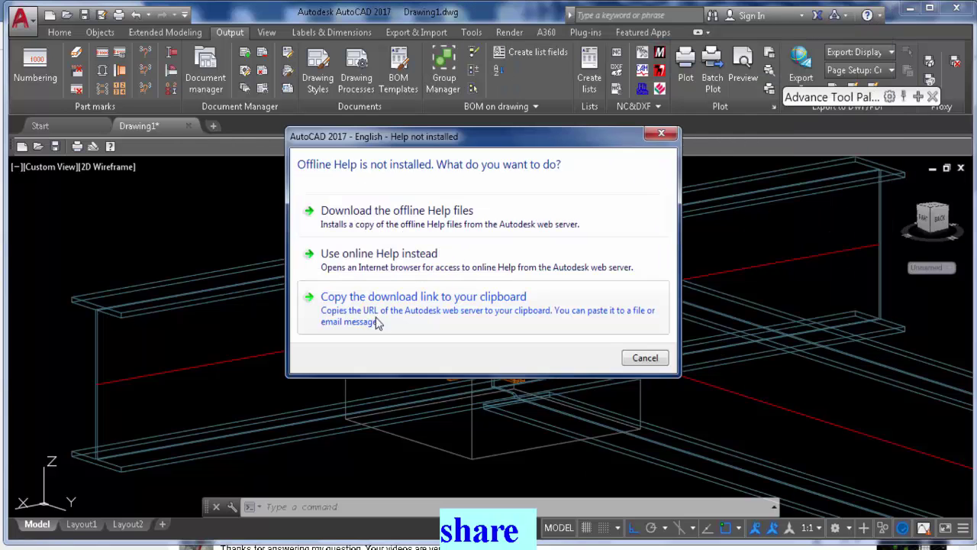
pyautogui.click(645, 356)
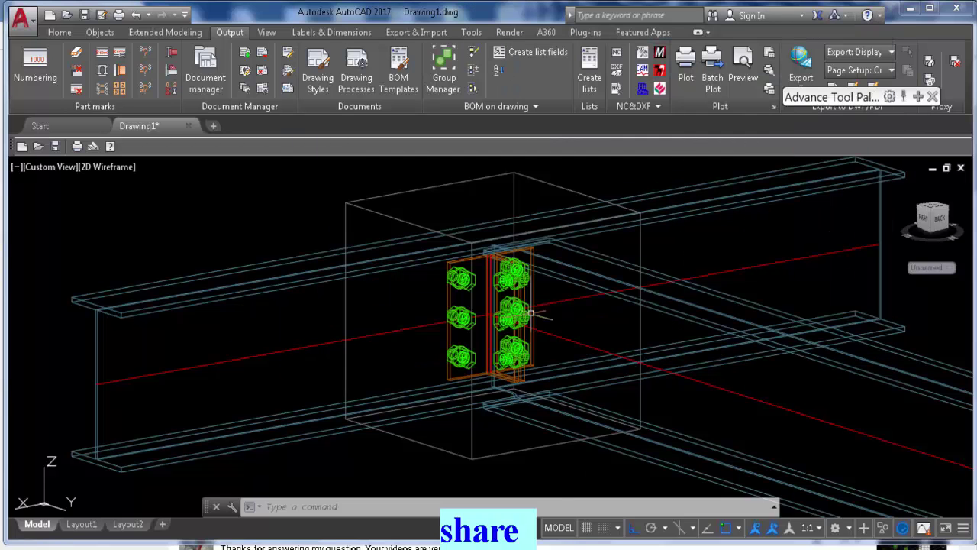
pyautogui.click(284, 279)
pyautogui.click(279, 276)
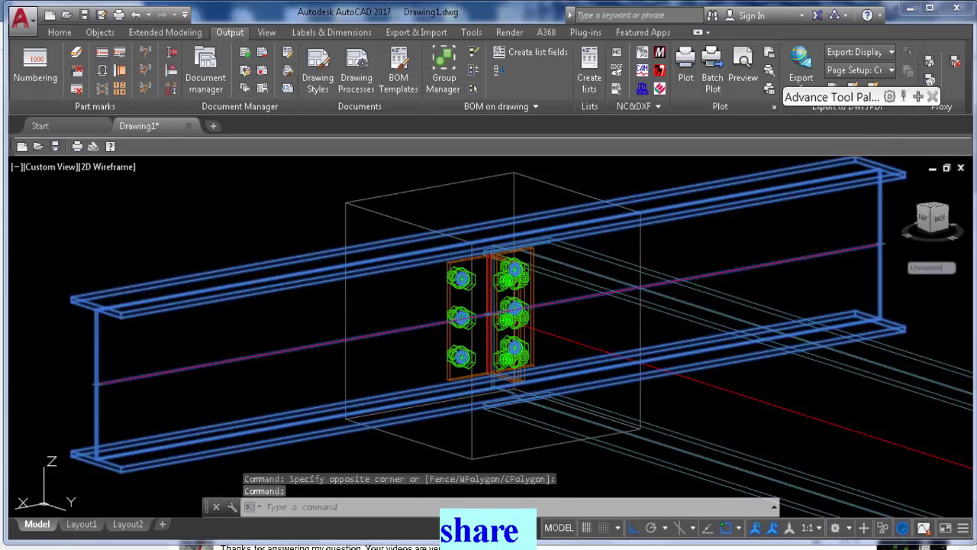
pyautogui.doubleClick(497, 237)
pyautogui.click(497, 81)
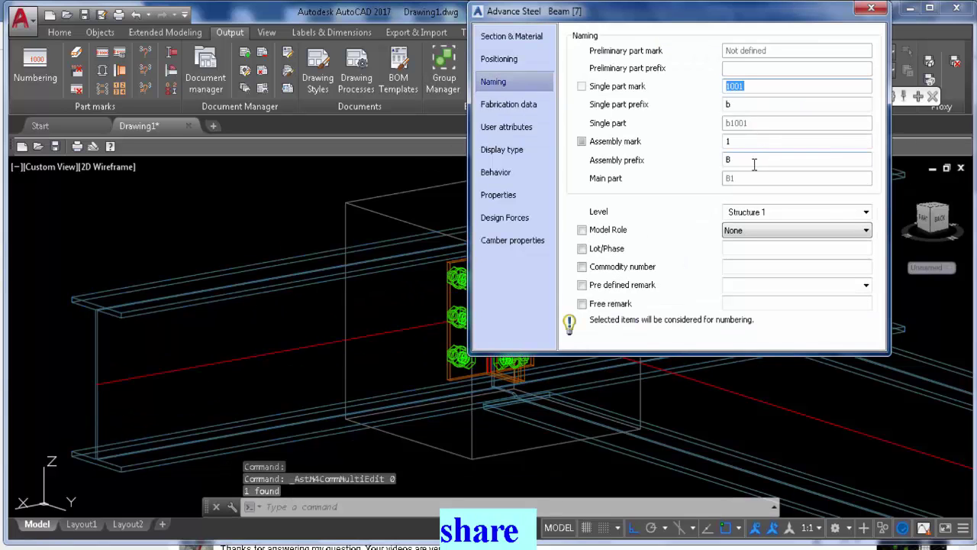
pyautogui.click(871, 9)
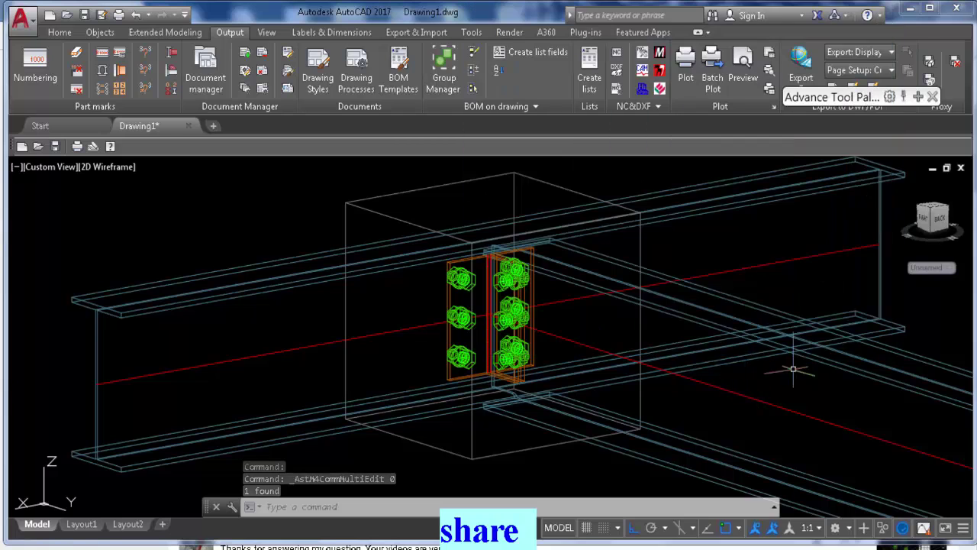
pyautogui.click(820, 360)
pyautogui.doubleClick(820, 360)
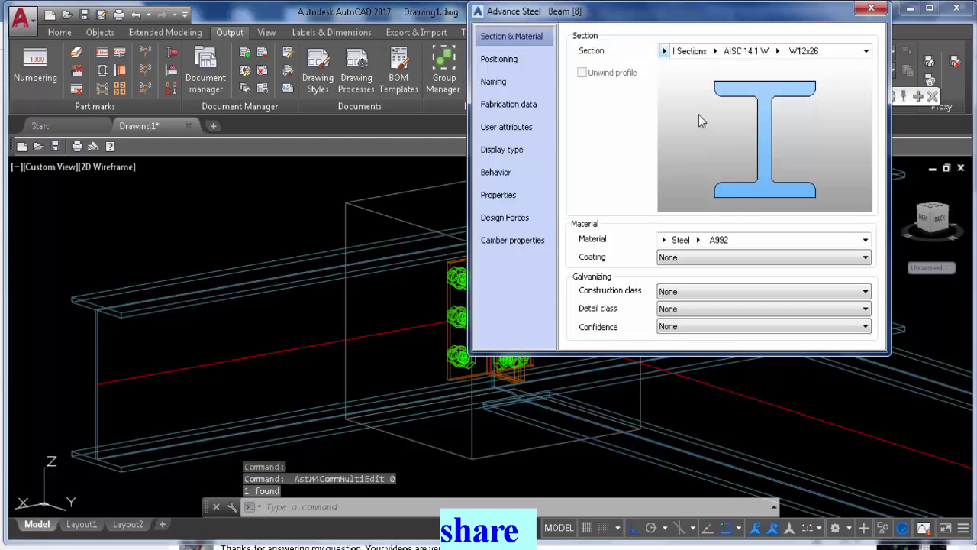
pyautogui.click(493, 82)
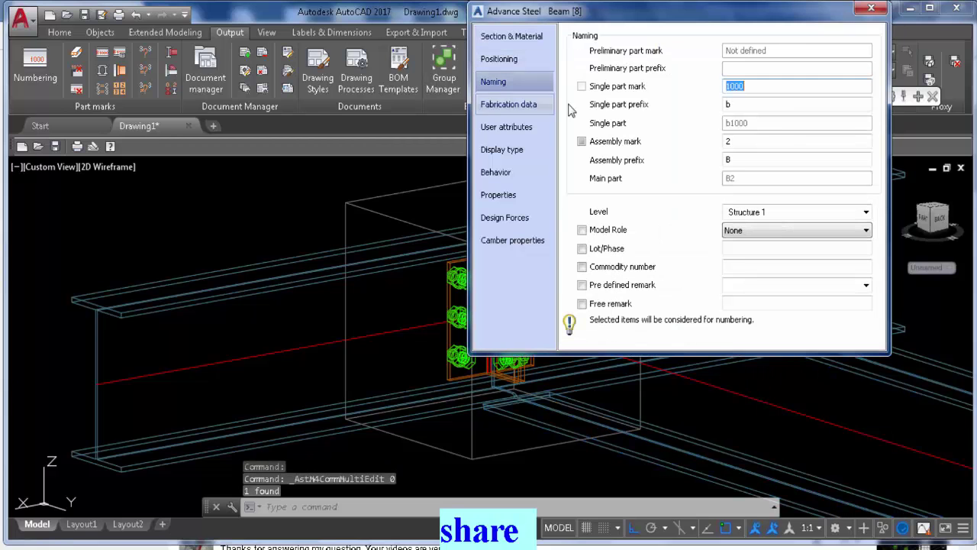
pyautogui.doubleClick(733, 142)
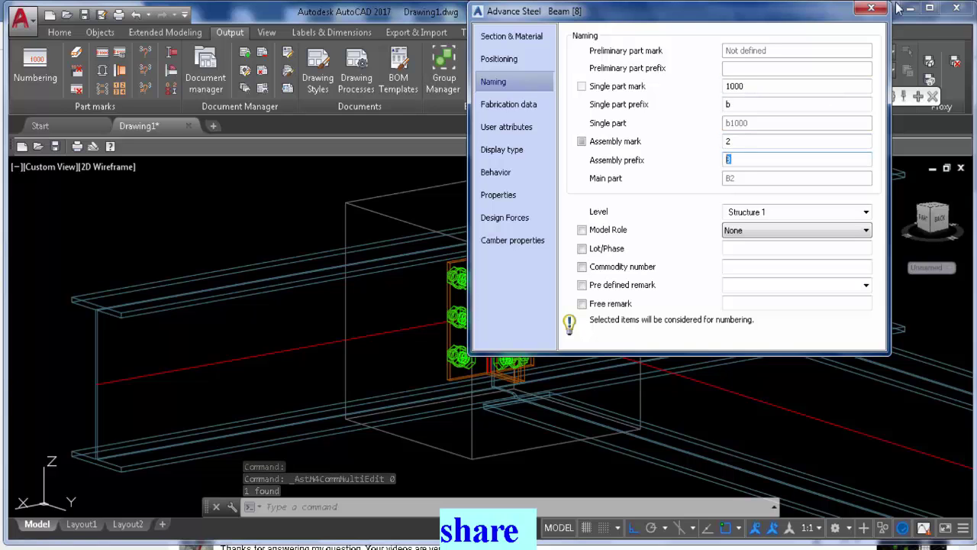
pyautogui.press('Escape')
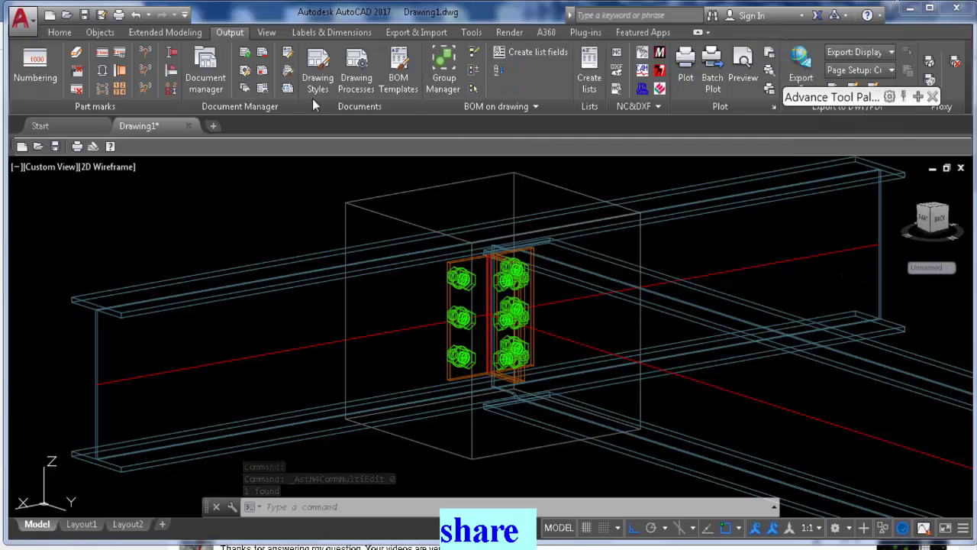
# Enable 'Reuse unused marks' on the Numbering Special tab and run numbering again
pyautogui.click(34, 61)
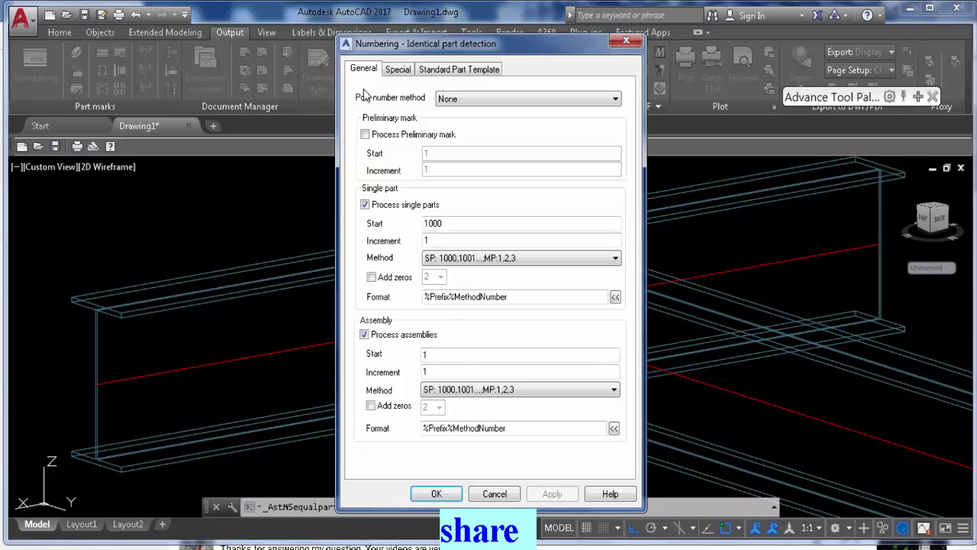
pyautogui.click(398, 71)
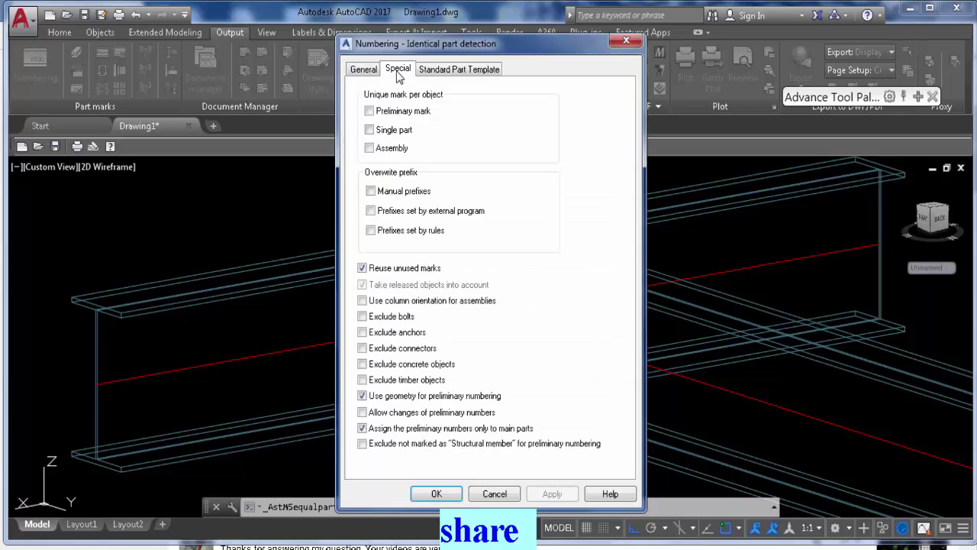
pyautogui.click(361, 268)
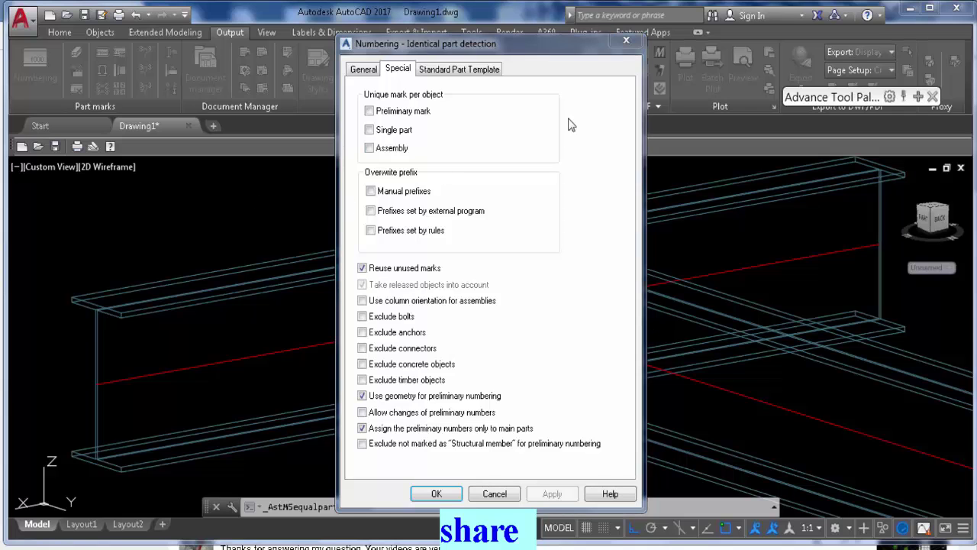
pyautogui.click(626, 41)
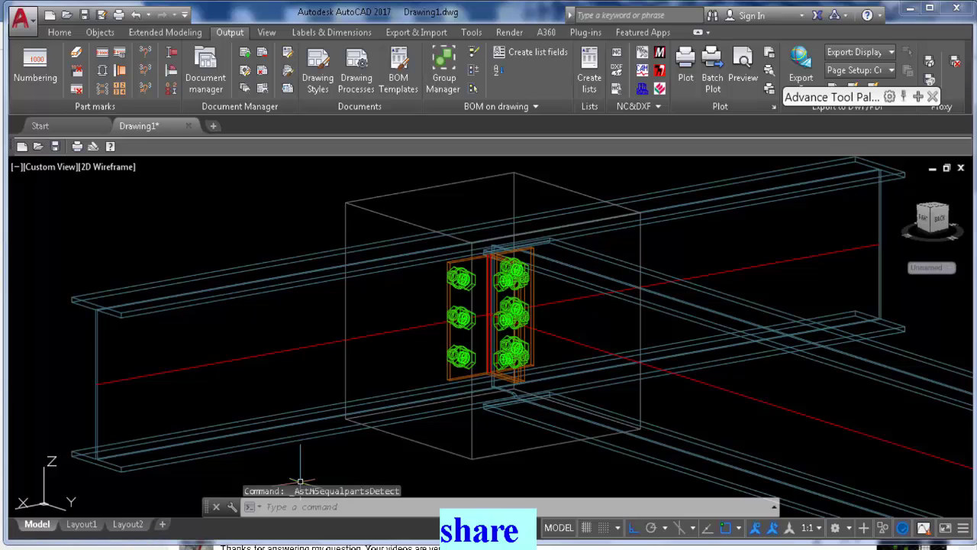
# Highlight then clear the start of the numbering question comment and scroll through the comments
pyautogui.moveTo(220, 205); pyautogui.dragTo(268, 206)
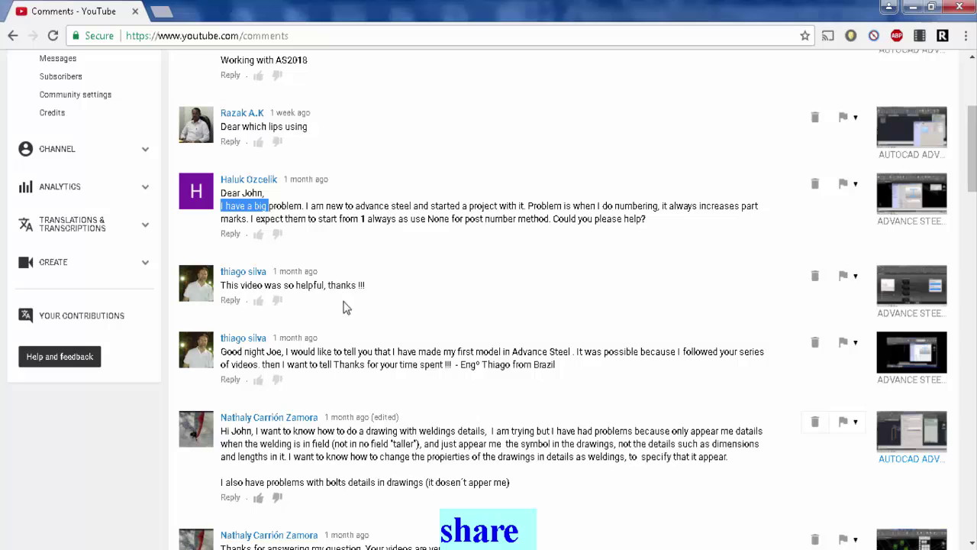
pyautogui.click(454, 134)
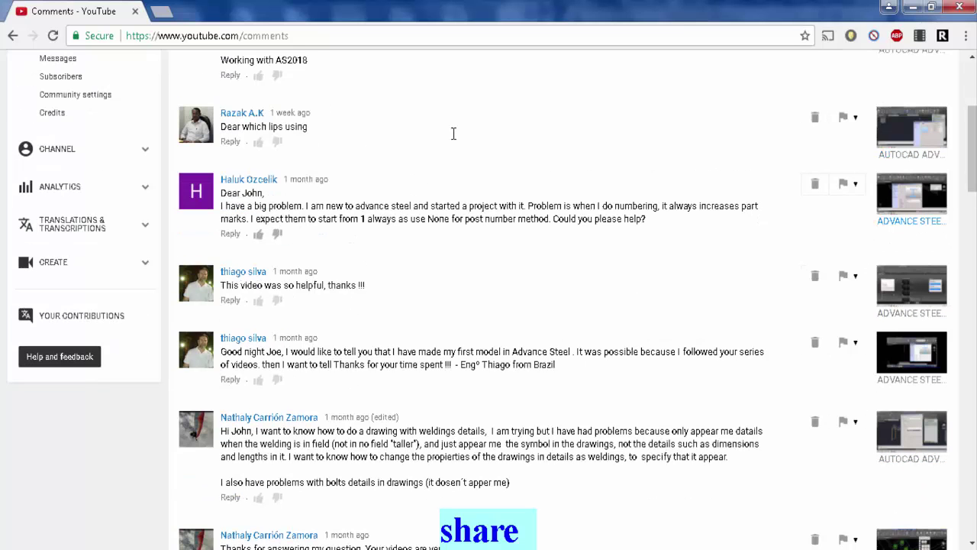
pyautogui.scroll(4, 972, 153)
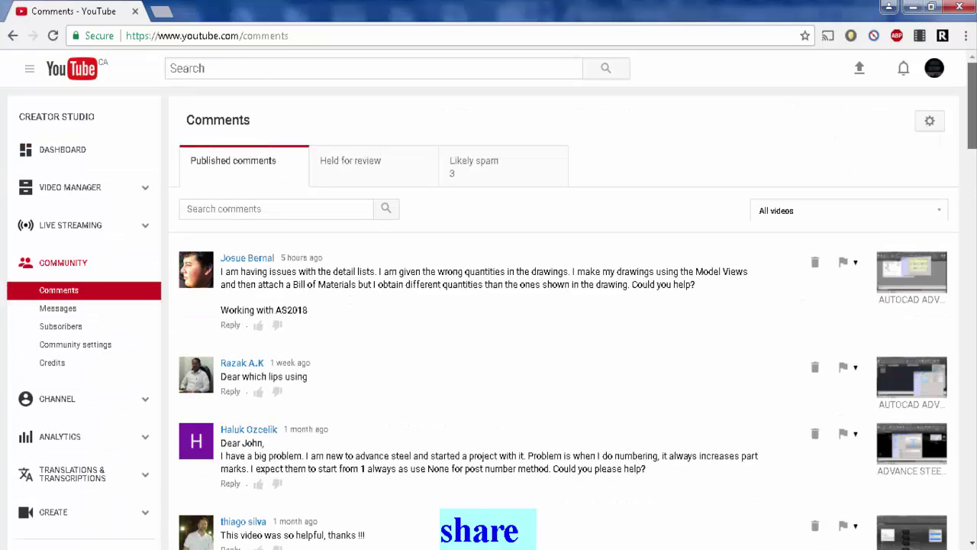
pyautogui.scroll(-1, 914, 139)
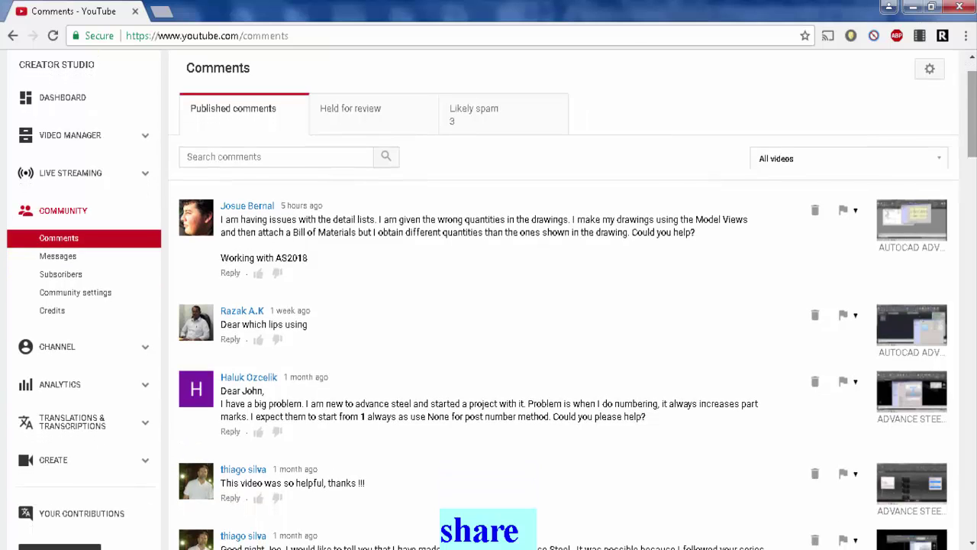